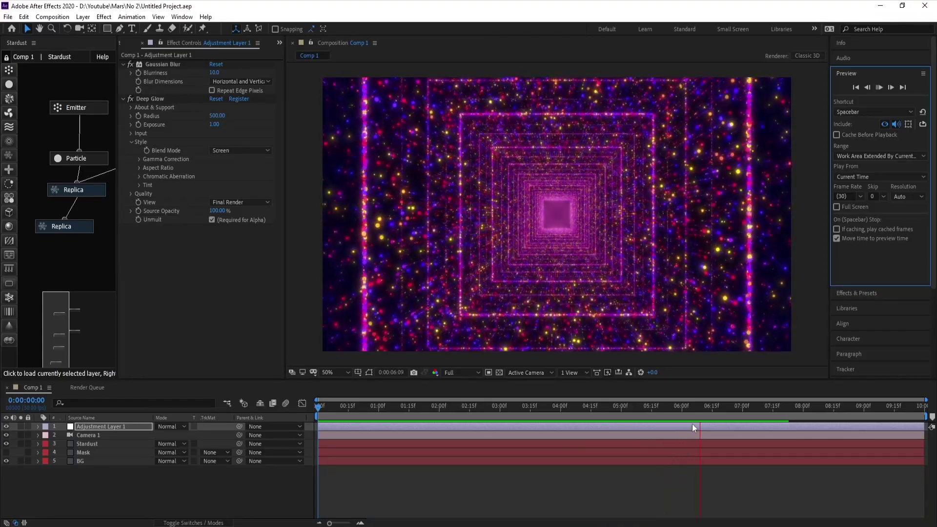
drag(695, 412, 740, 432)
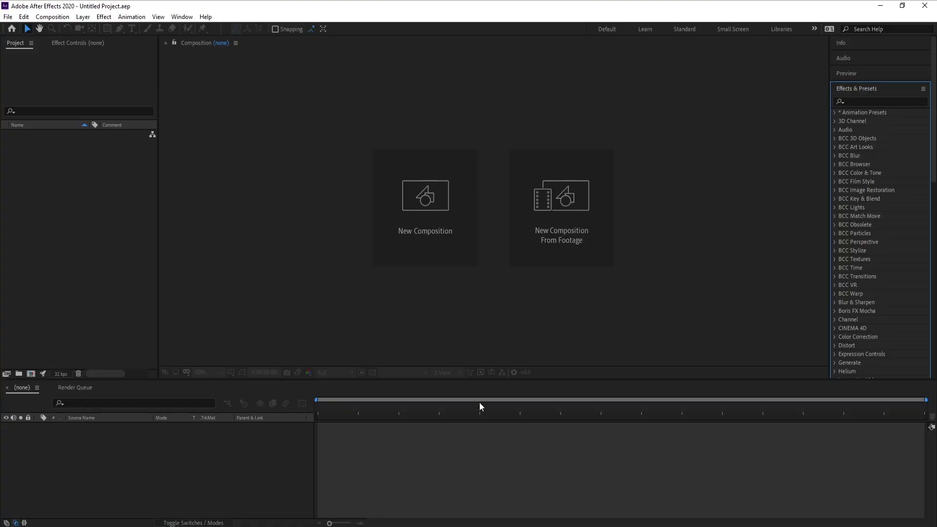
Create a new 1920 × 1080 px composition at 30 frames per second with a duration of 10 seconds
click(435, 229)
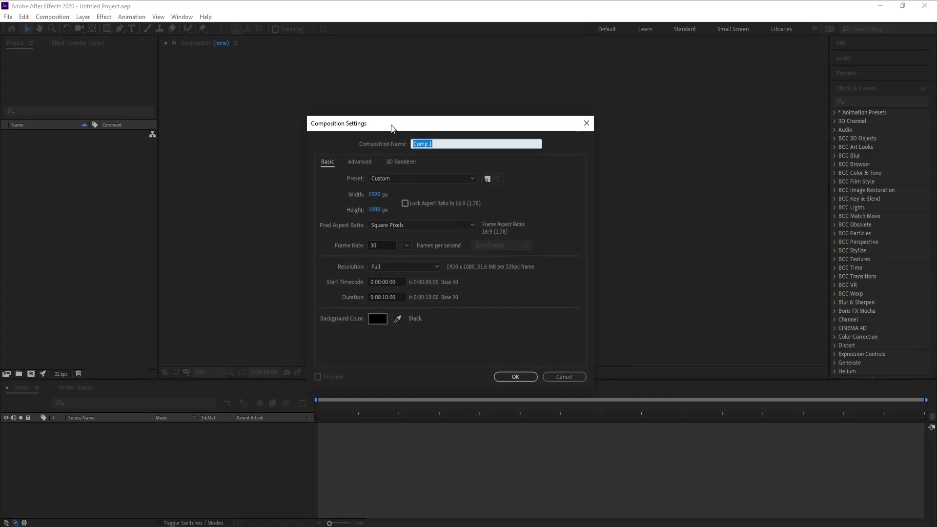
click(382, 245)
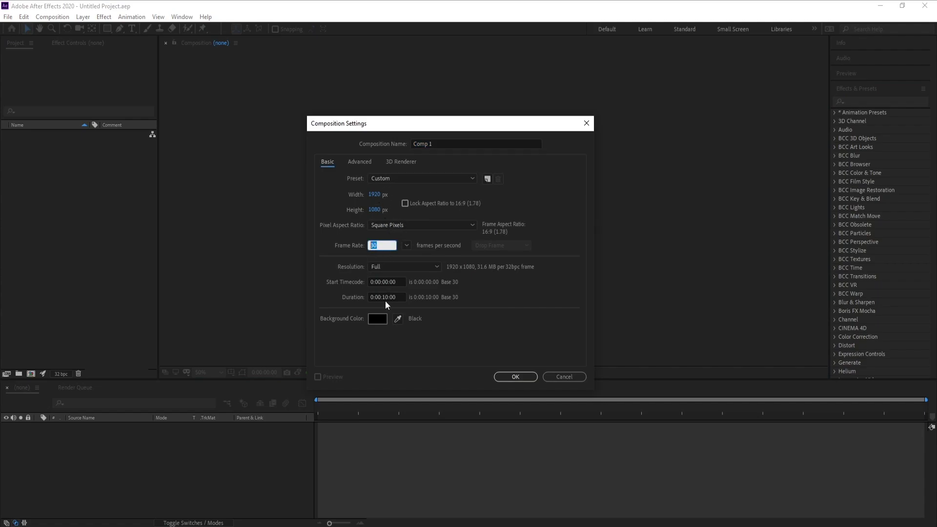
click(515, 376)
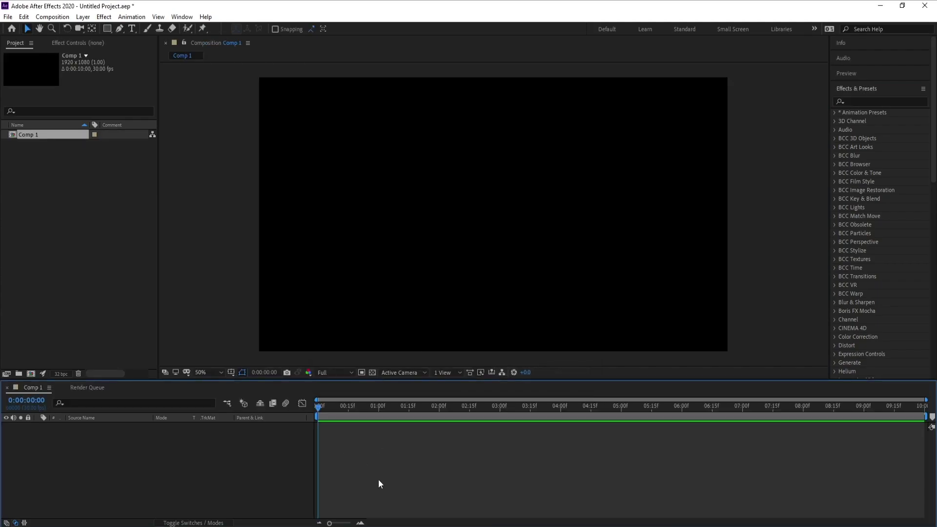
Create a new solid layer named Mask with a size of 1080 × 1080 px
click(84, 17)
mouse_move(147, 25)
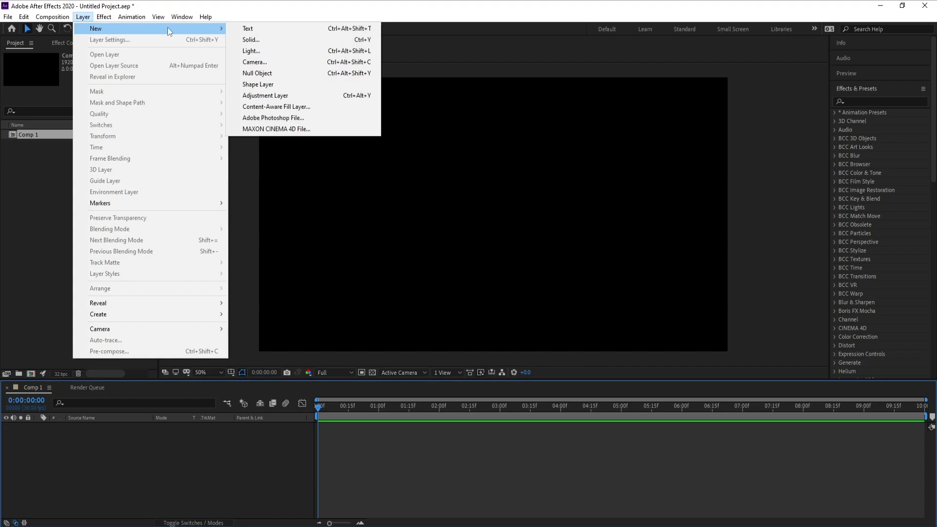
click(257, 39)
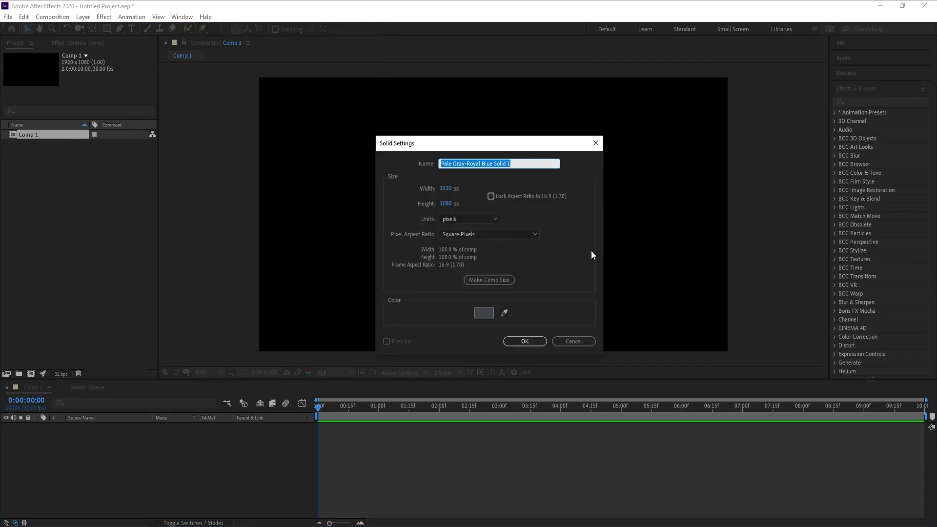
text(Mask)
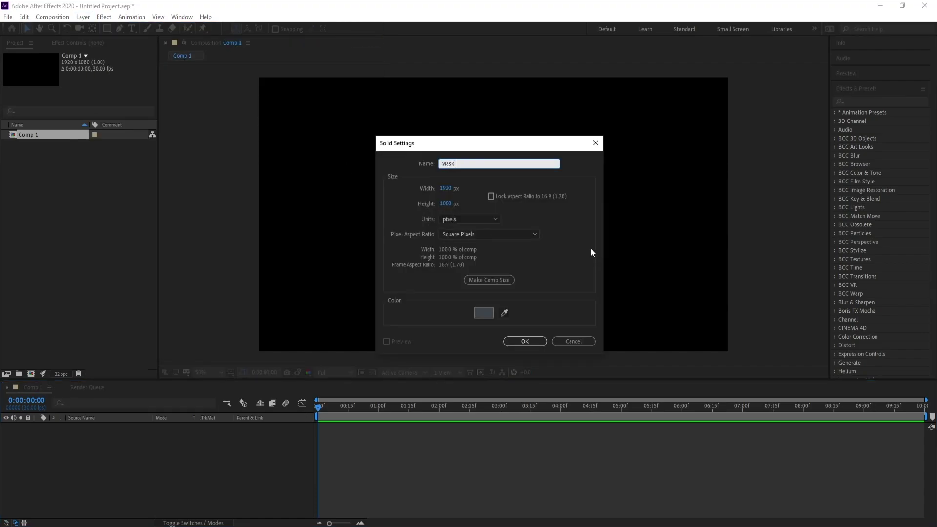
click(447, 189)
text(1080)
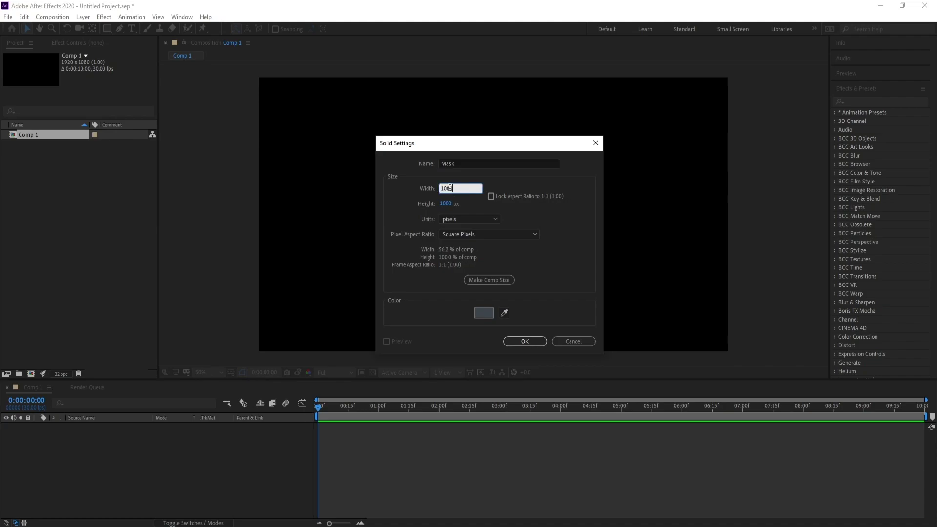
click(539, 222)
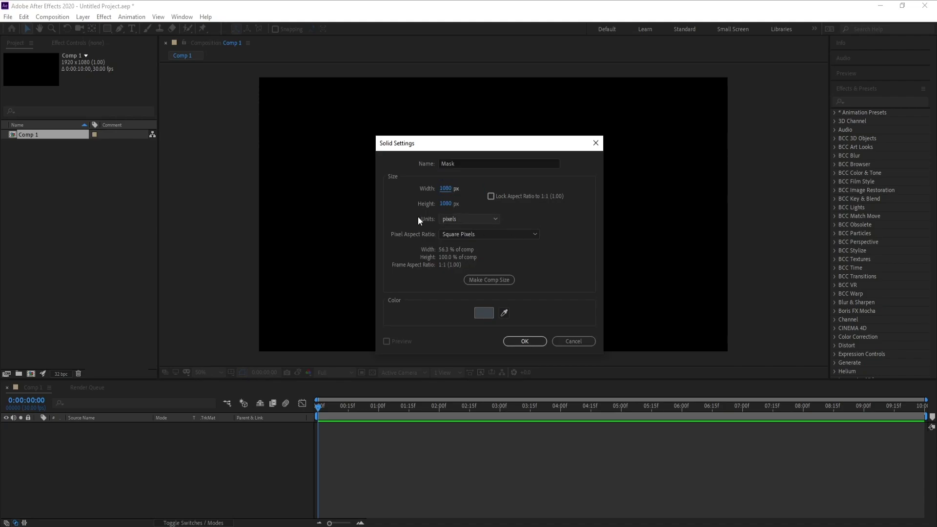
click(524, 341)
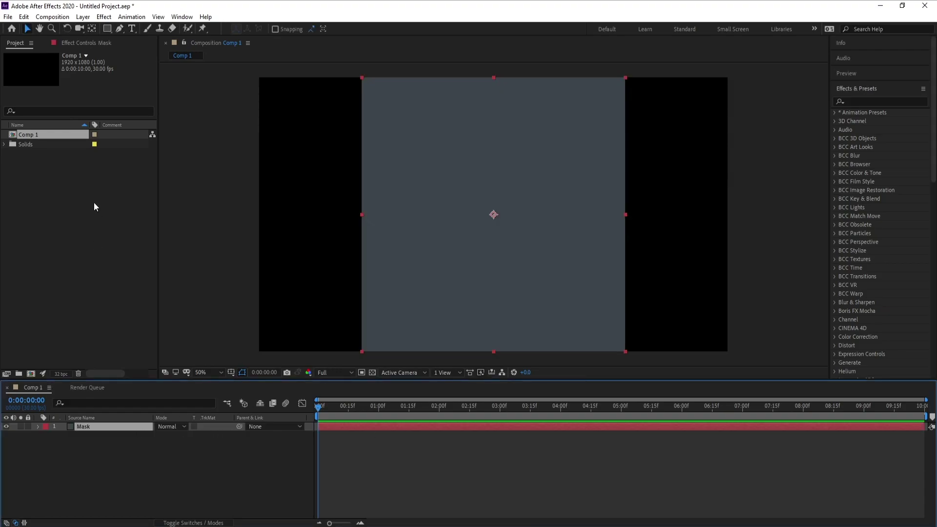
Add a full-size rectangular mask to the Mask layer and shrink it around its centre to a little over half size
drag(107, 28, 141, 29)
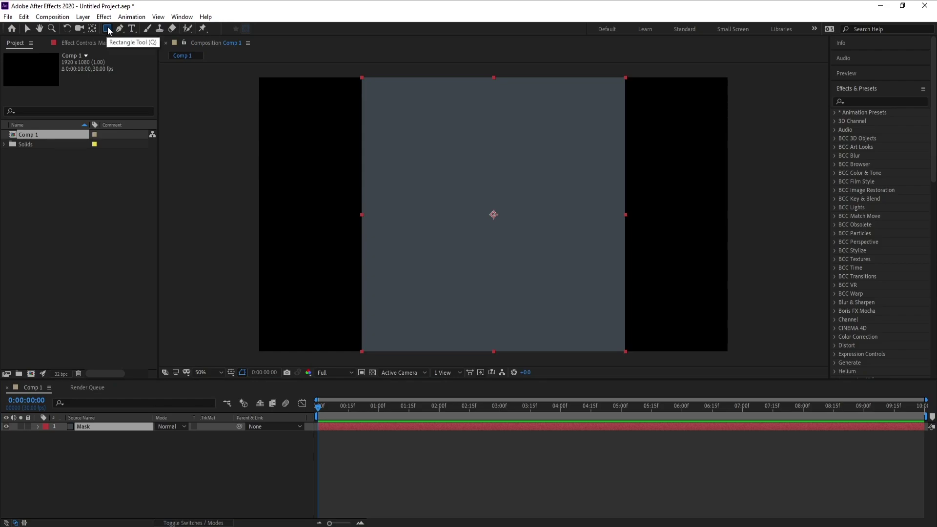
double_click(108, 28)
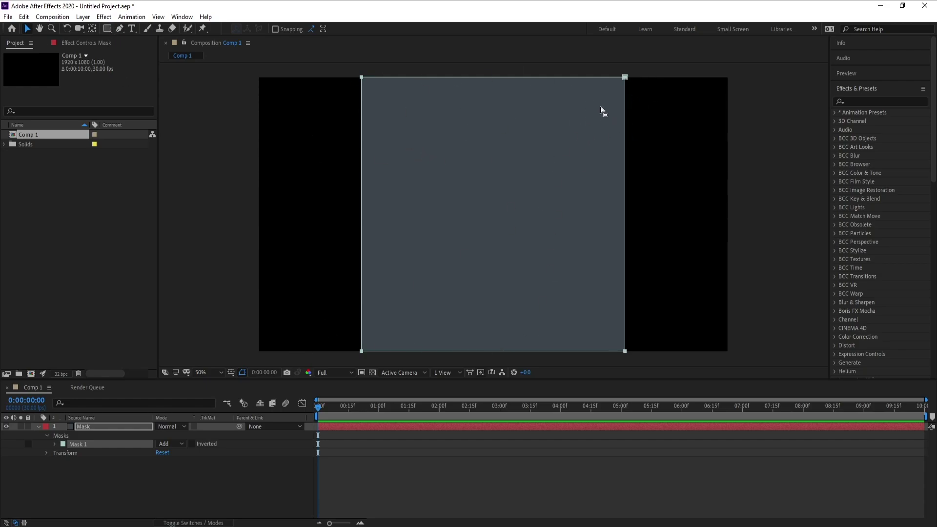
double_click(625, 77)
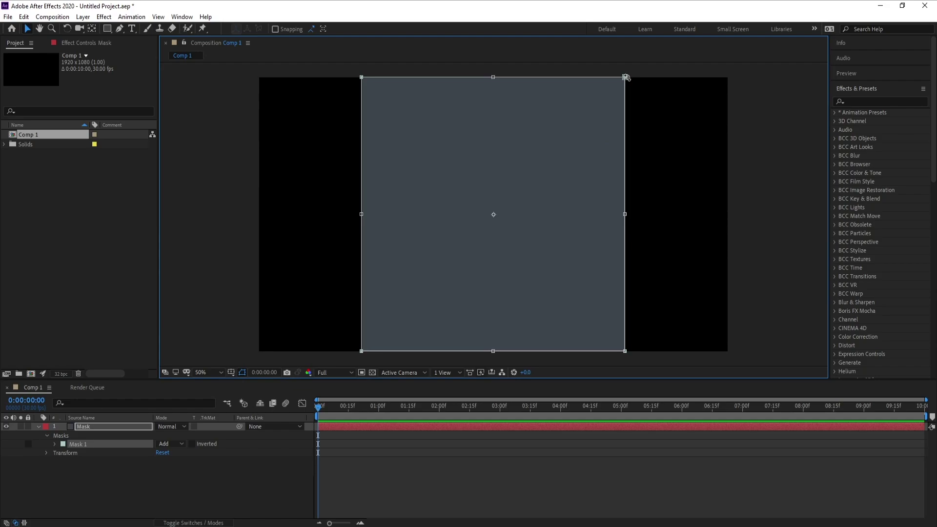
drag(626, 77, 566, 138)
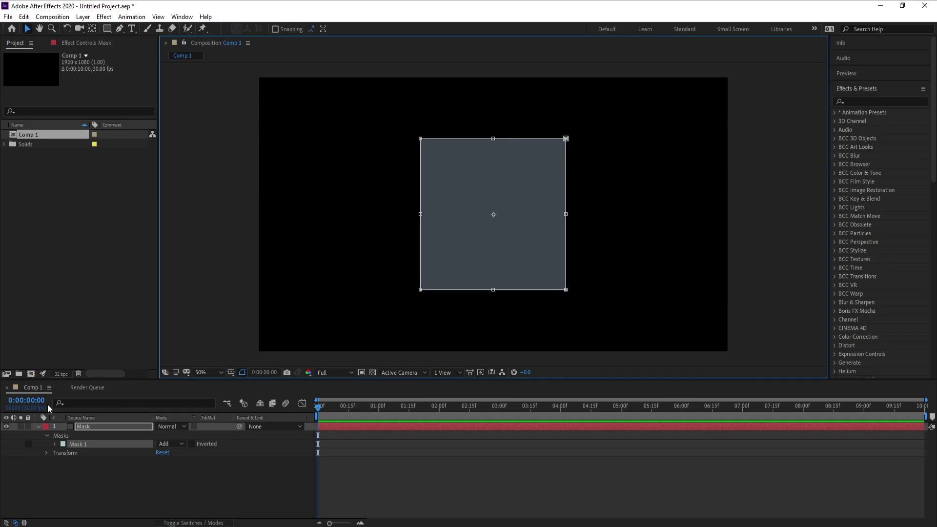
click(113, 429)
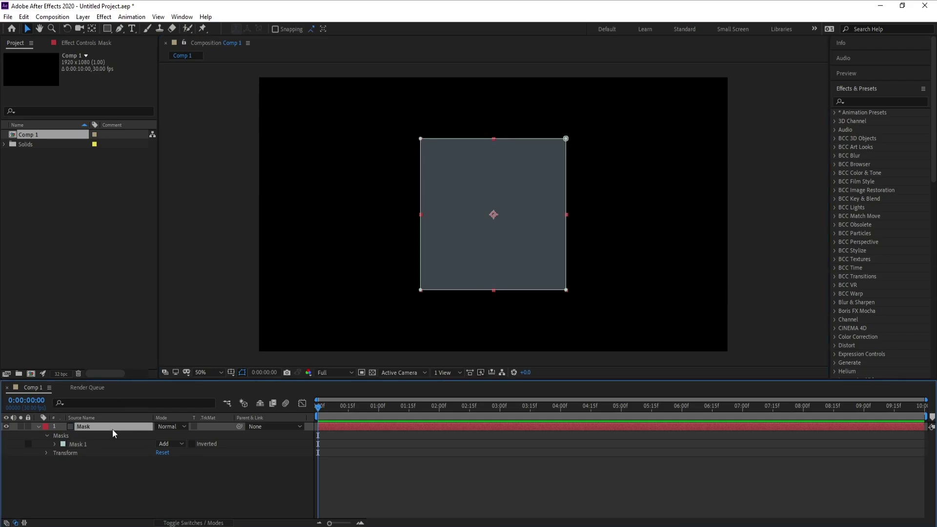
Create a new solid layer named Stardust and match its size to the composition
click(83, 17)
click(100, 37)
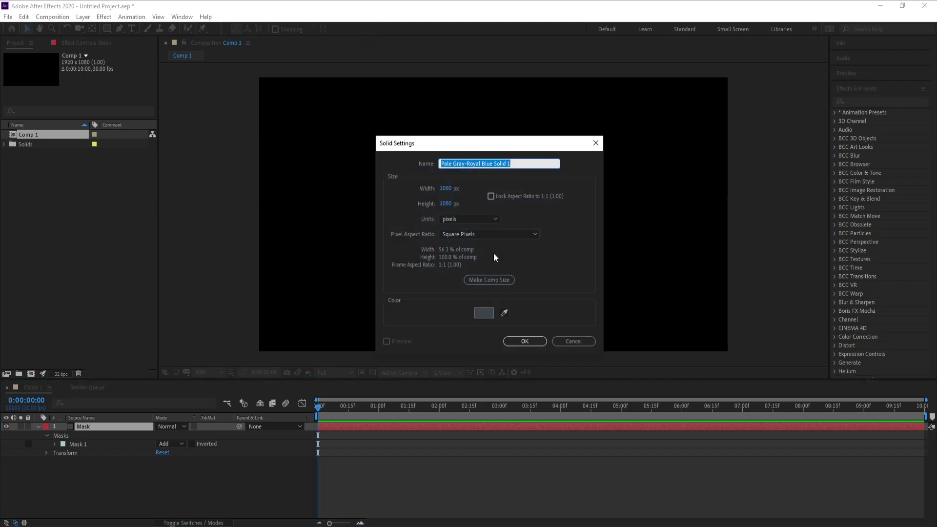
text(S)
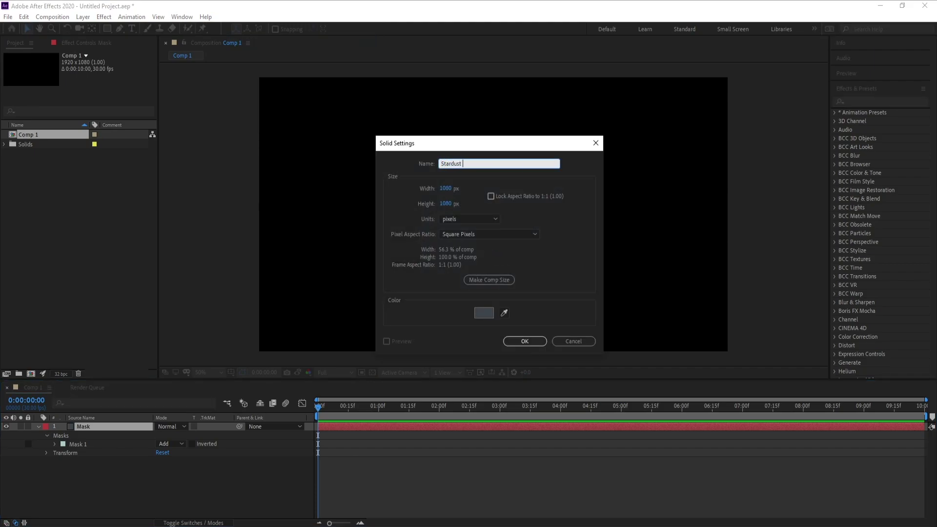
text(tardust)
click(479, 285)
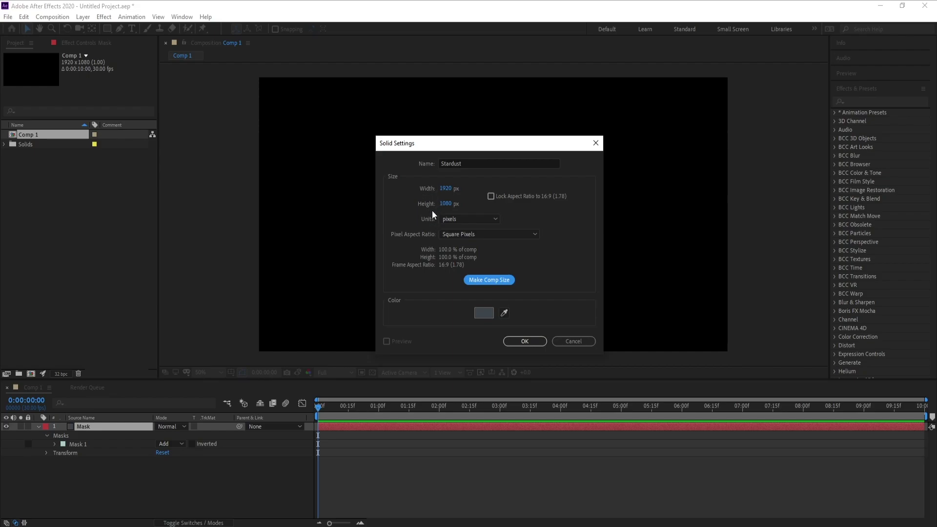
click(524, 341)
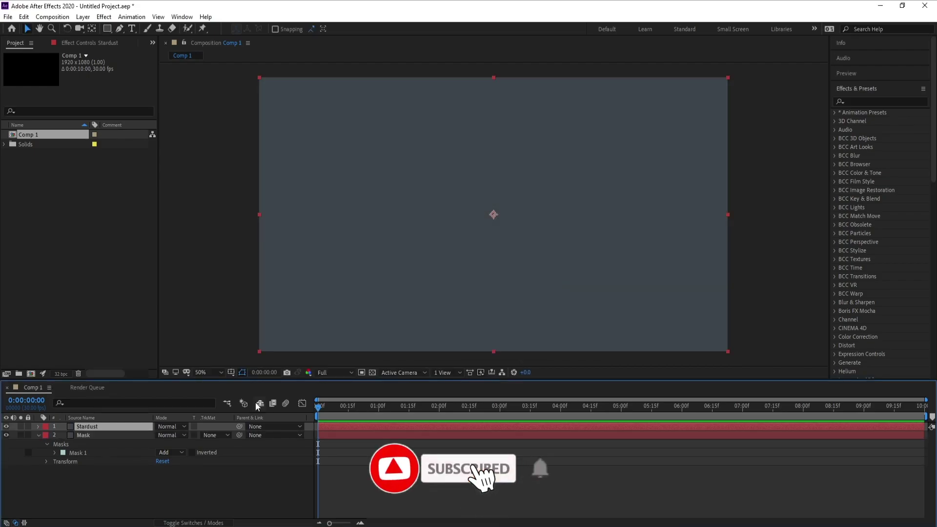
Find the Stardust effect and apply it to the Stardust layer
click(859, 101)
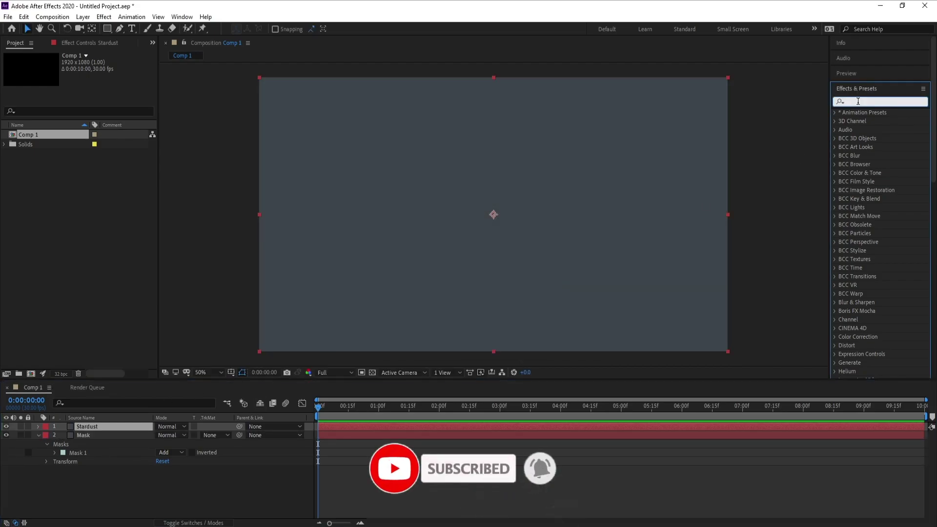
text(stard)
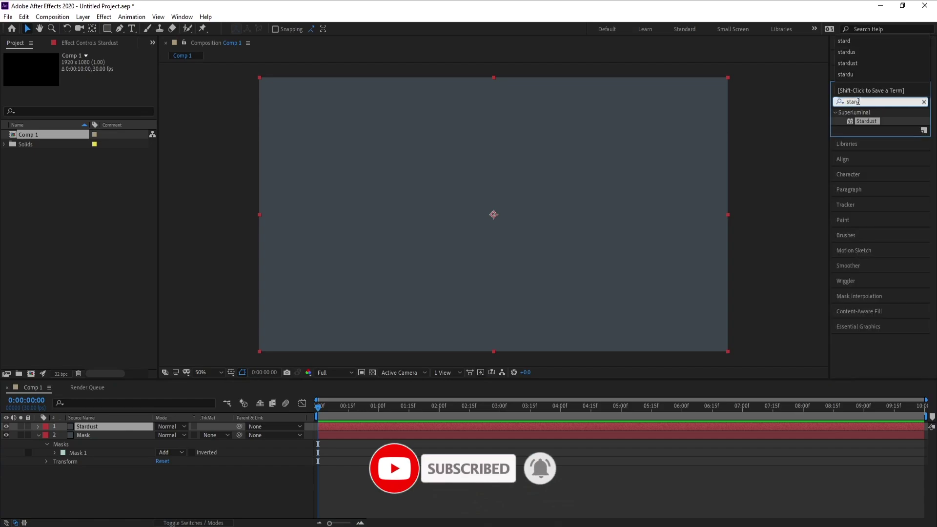
text(u)
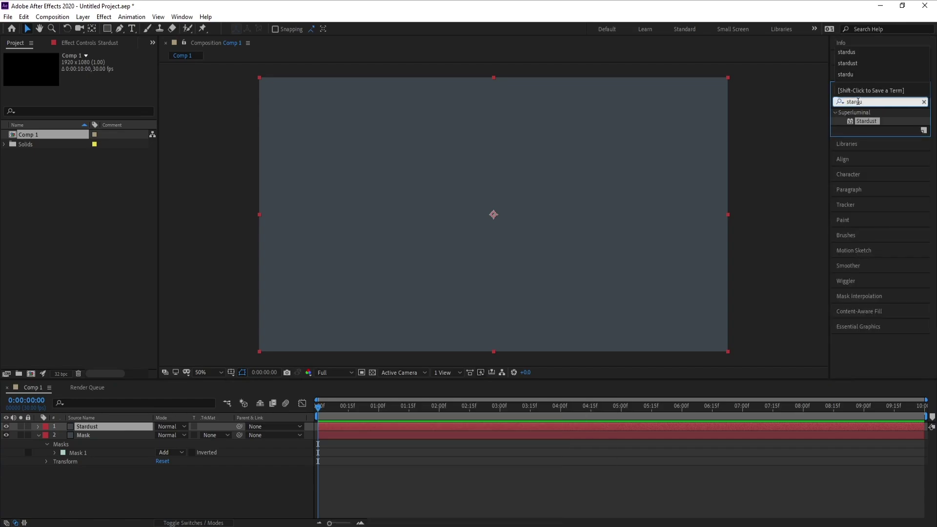
double_click(863, 119)
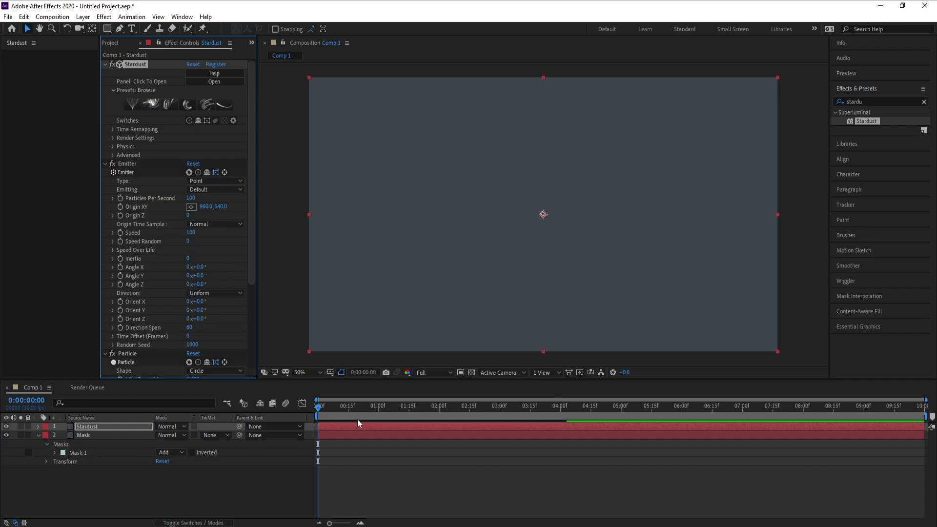
Hide the Mask layer and, with the Stardust layer selected, move the current time to 0:00:02:27
drag(338, 413, 476, 413)
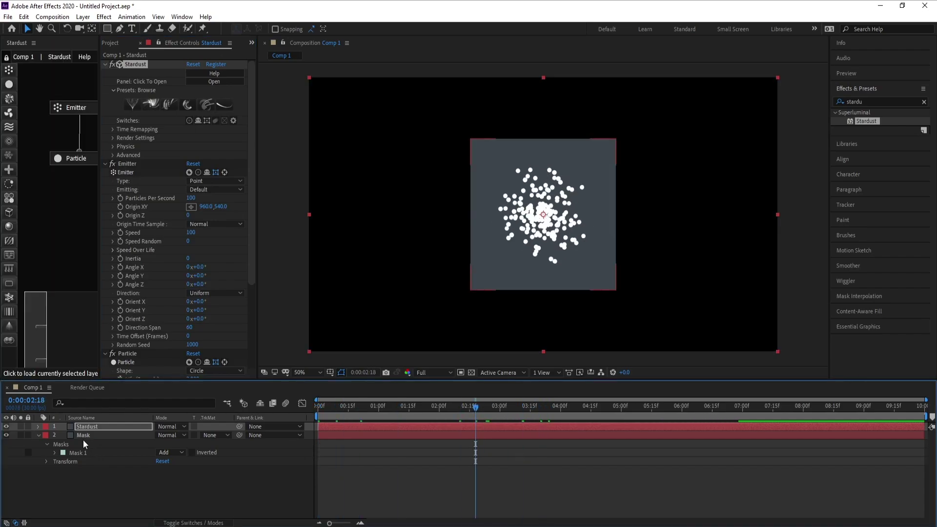
click(6, 435)
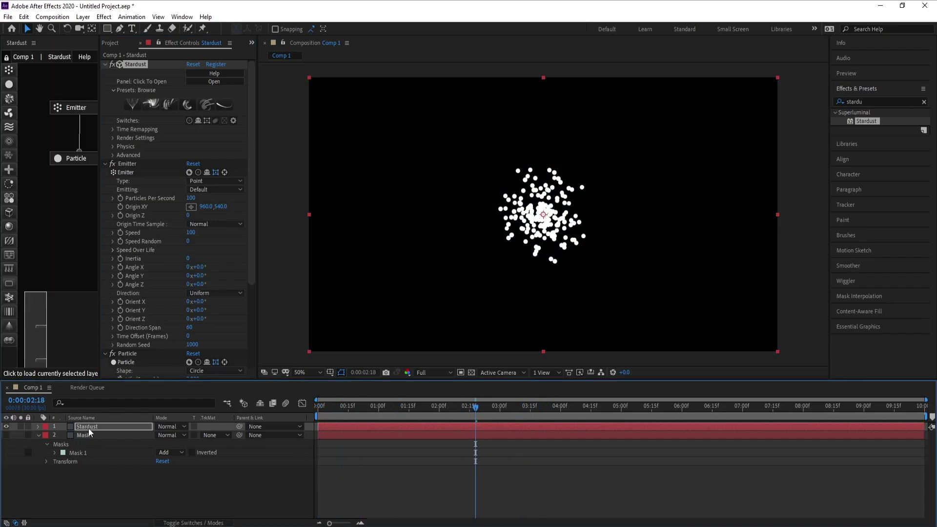
click(89, 429)
drag(476, 411, 494, 414)
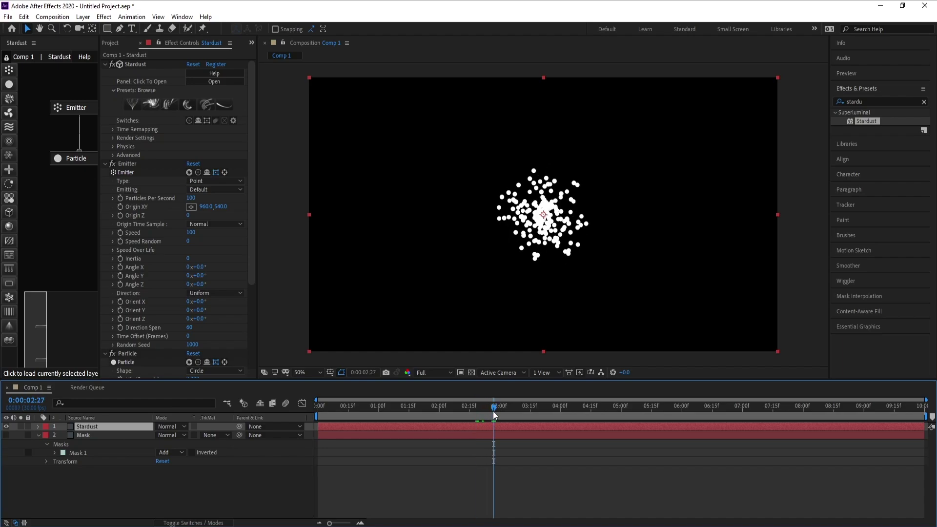
Set the Stardust emitter's type to Text / Mask and its Text / Mask Emit Type to Edge Weighted
click(215, 183)
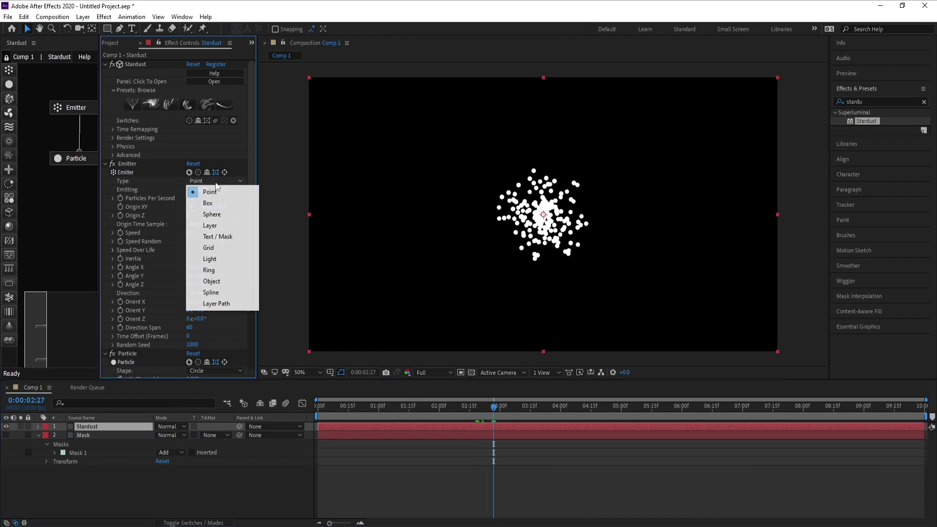
click(230, 236)
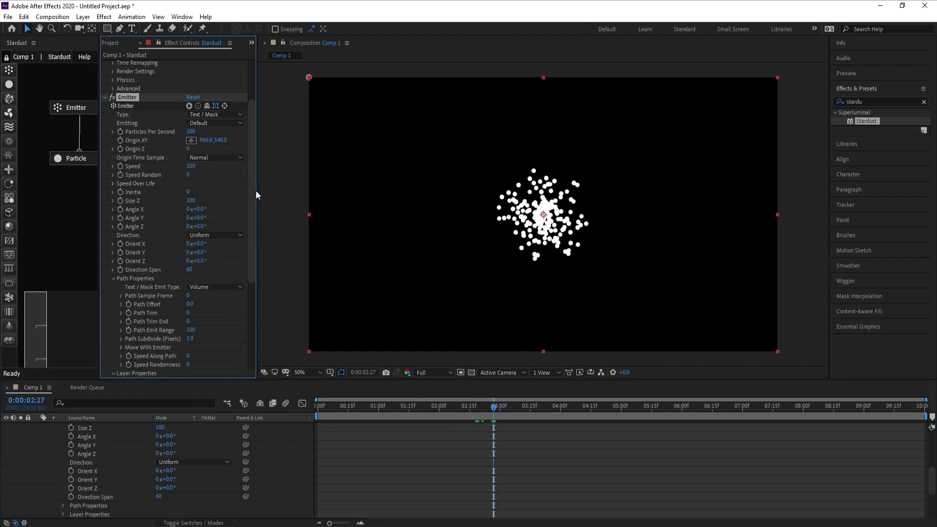
drag(258, 192, 288, 192)
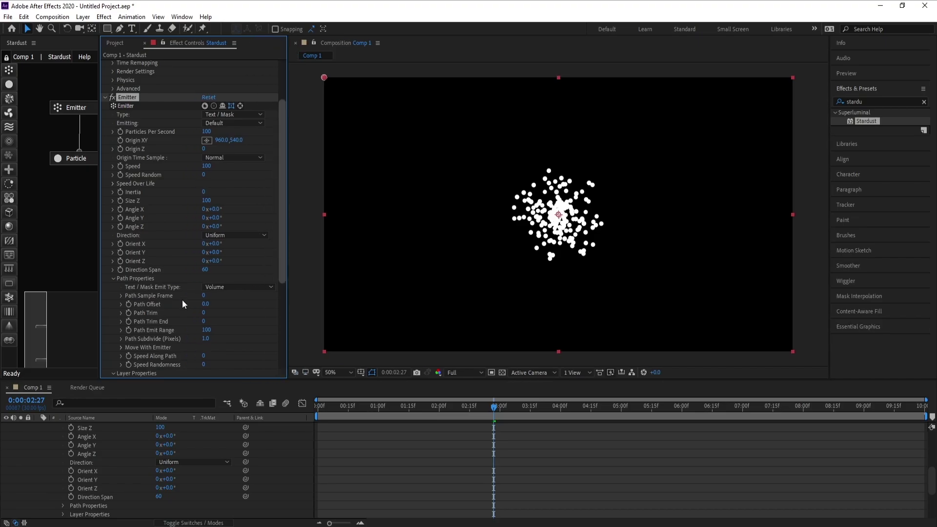
click(236, 287)
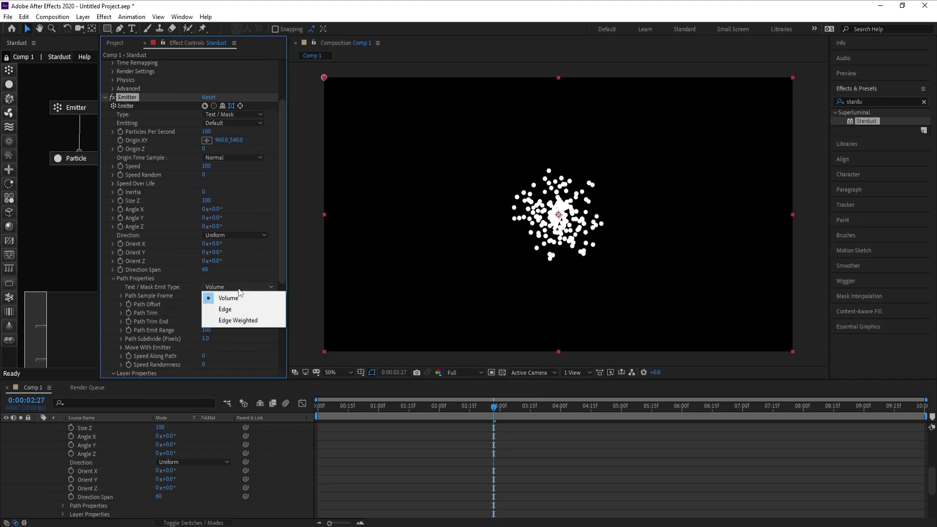
click(250, 321)
Assign the Mask layer as the source layer in the emitter's Layer Properties
drag(282, 249, 285, 293)
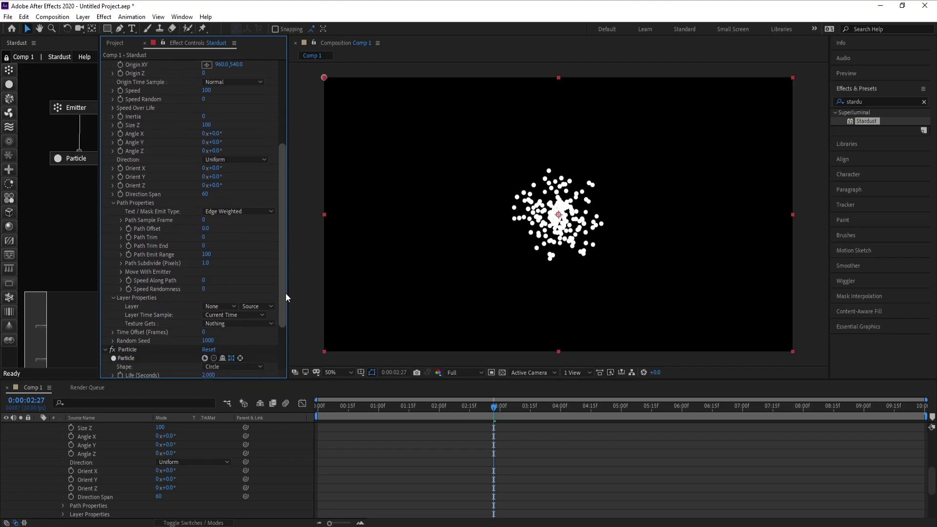
click(214, 307)
click(231, 345)
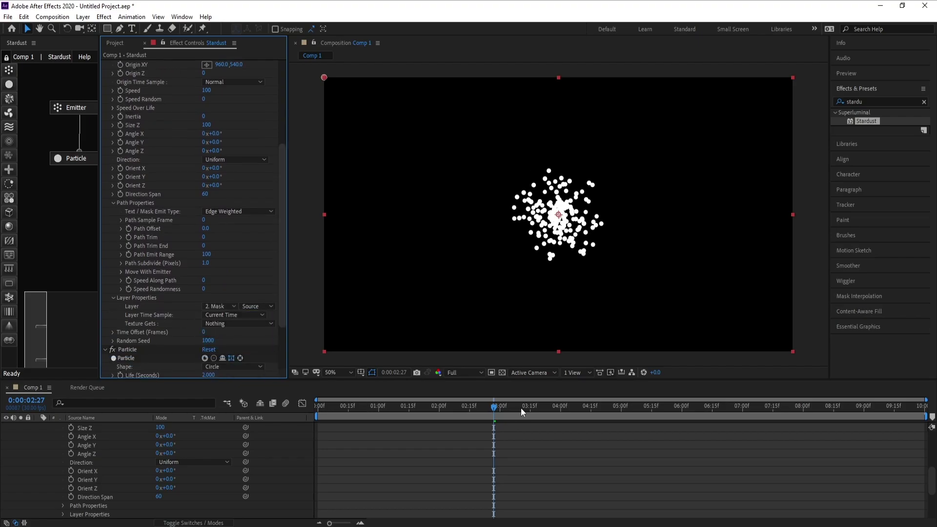
Preview the particles emitted from the mask outline and move the current time to 0:00:03:19
key(space)
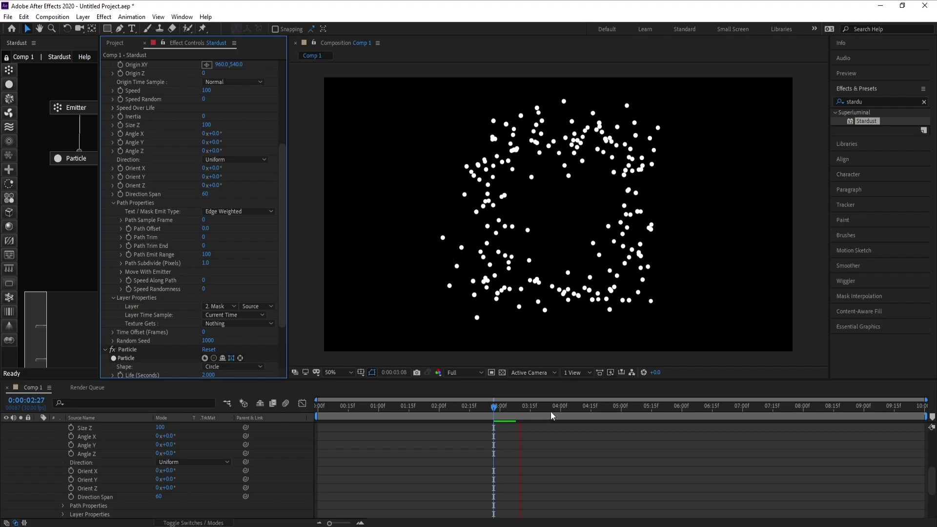
drag(501, 407, 538, 407)
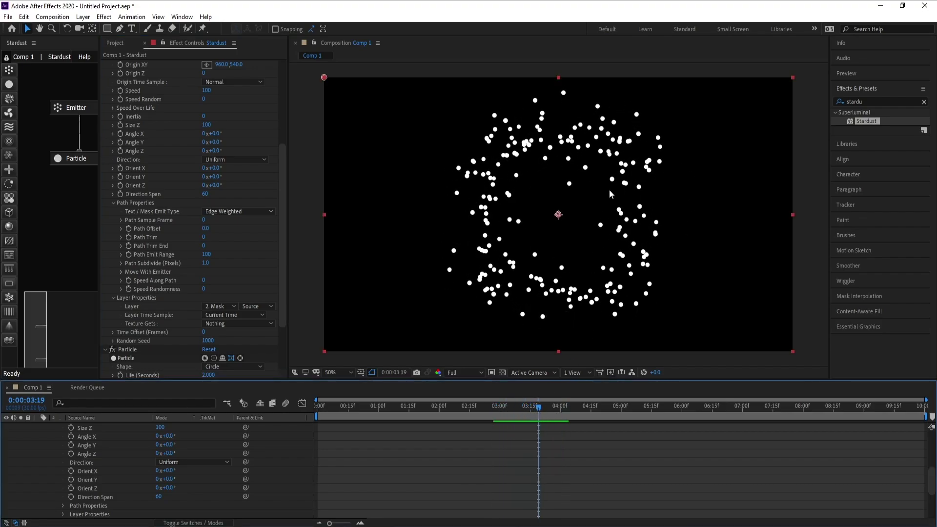
drag(281, 210, 286, 187)
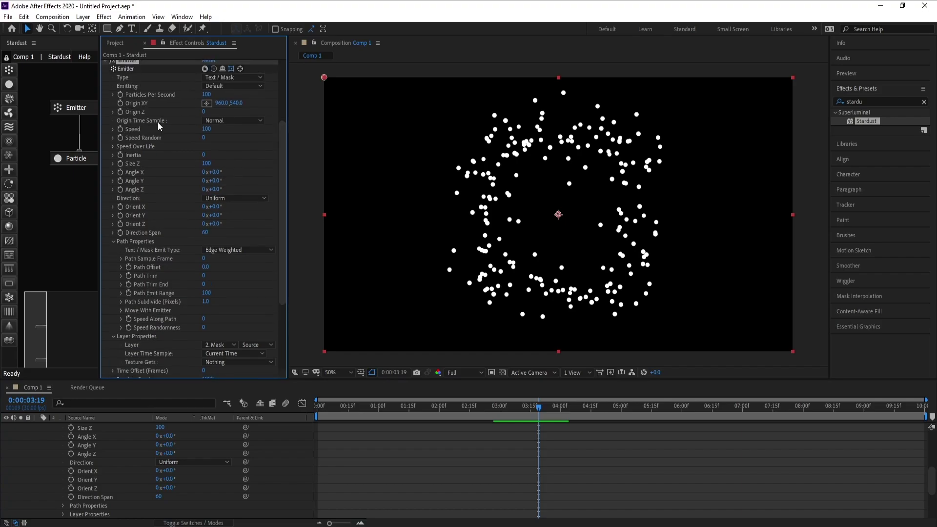
Set the emitter's Speed to 0 and its Particles Per Second to 1000
click(207, 129)
text(0)
key(Return)
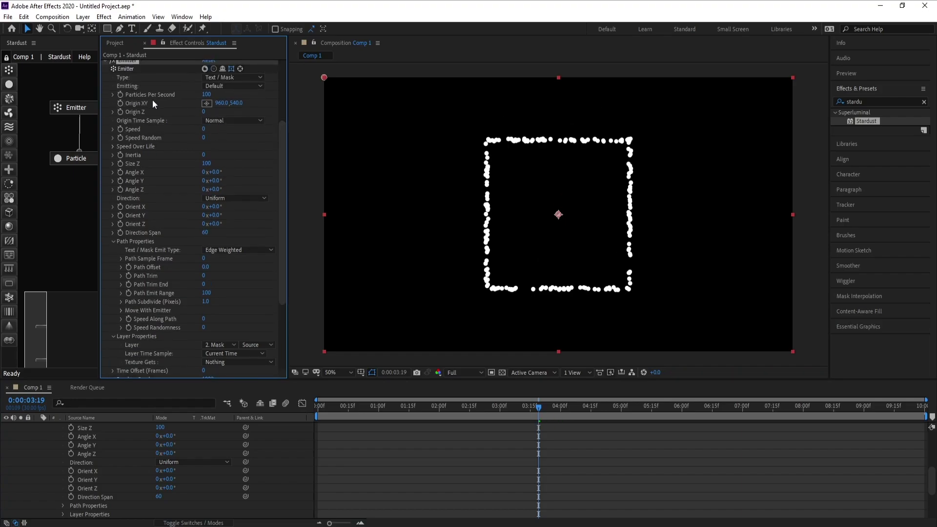
click(206, 96)
key(Return)
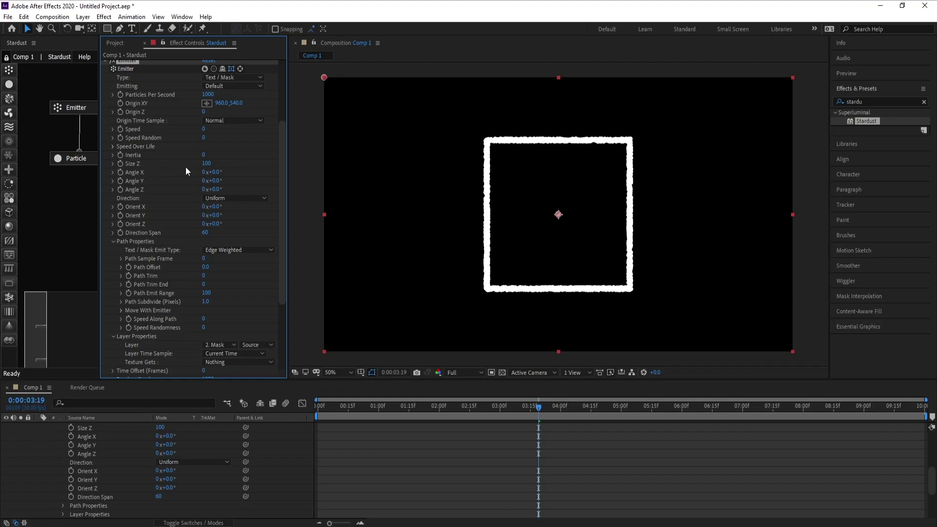
Set the emitter's Size Z to 1000, preview the particles and move the current time to 0:00:04:02
click(207, 163)
text(1000)
key(Return)
key(space)
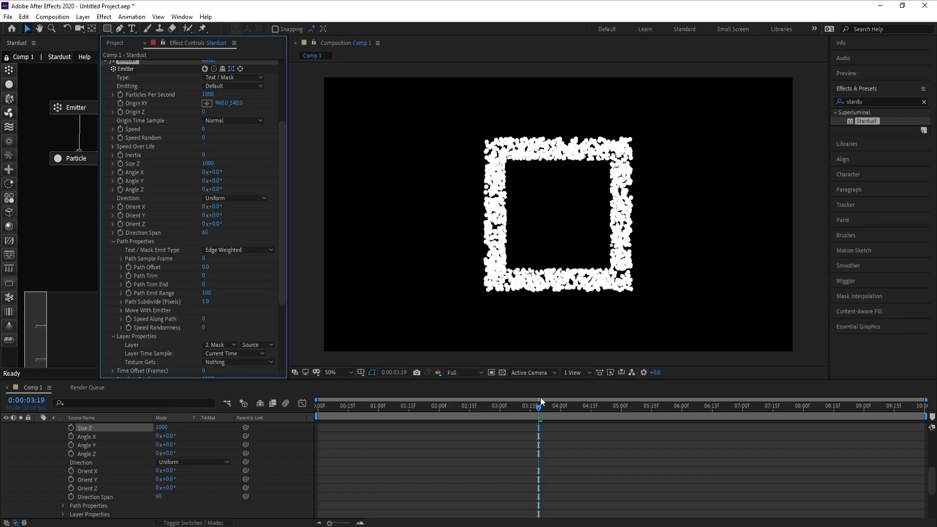
drag(537, 412, 567, 419)
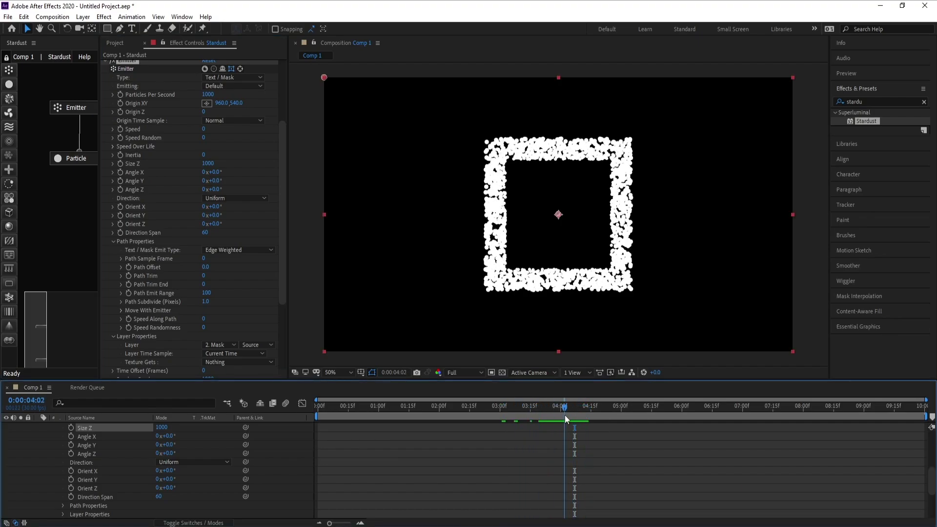
Set the emitter's Path Subdivide (Pixels) to 10 in the Path Properties and preview the result
drag(282, 256, 282, 279)
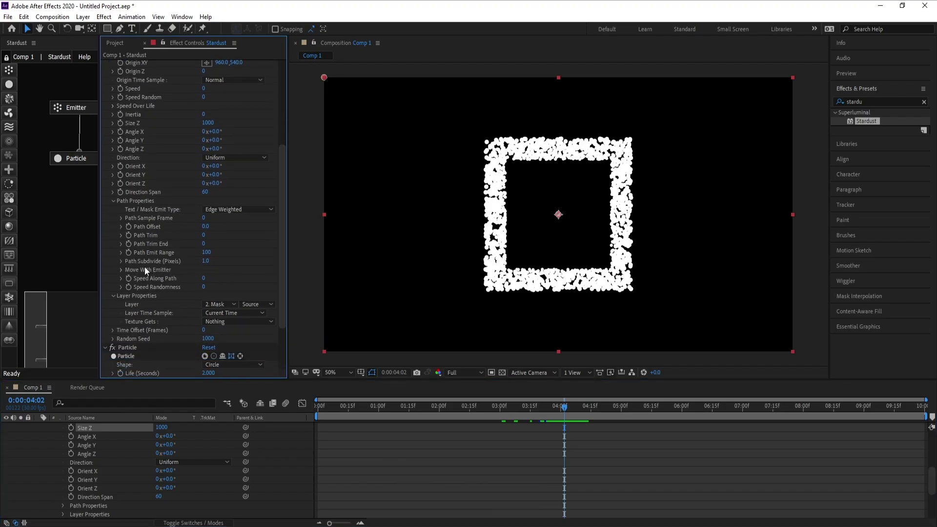
click(208, 262)
key(Return)
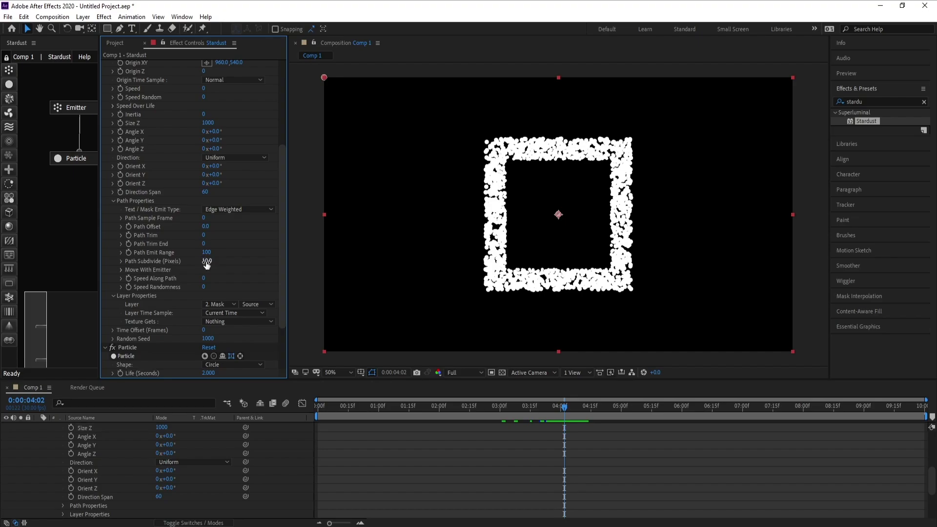
key(space)
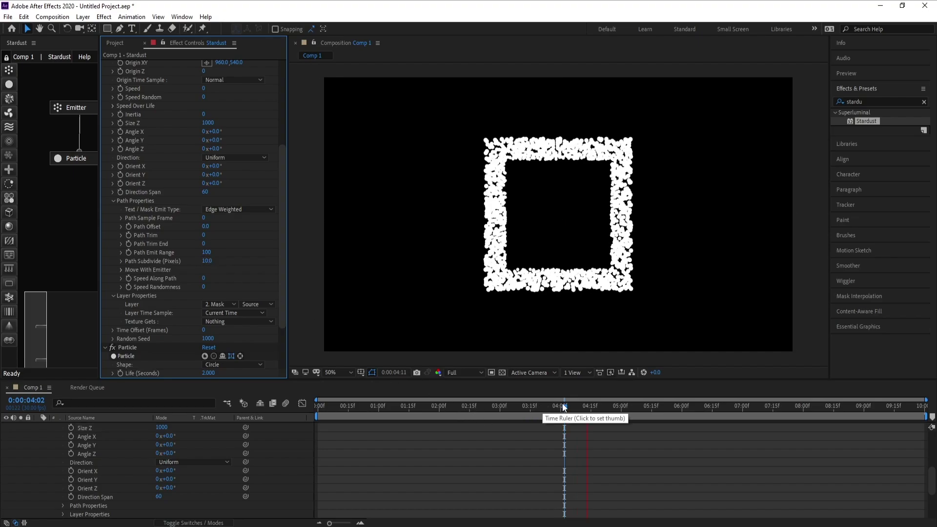
At the composition's start, set the emitter's Time Offset to 50 frames, then preview the animation up to about 0:00:01:15
drag(574, 406, 308, 422)
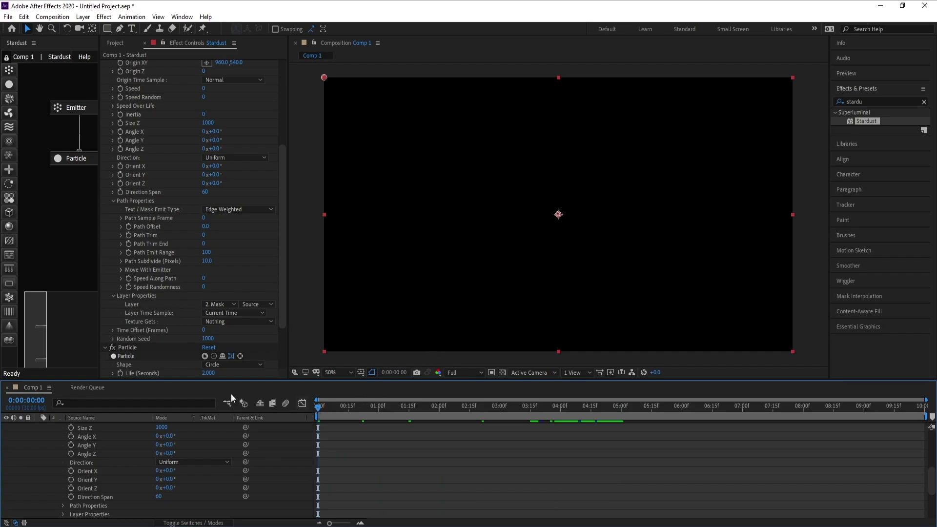
click(204, 331)
key(Return)
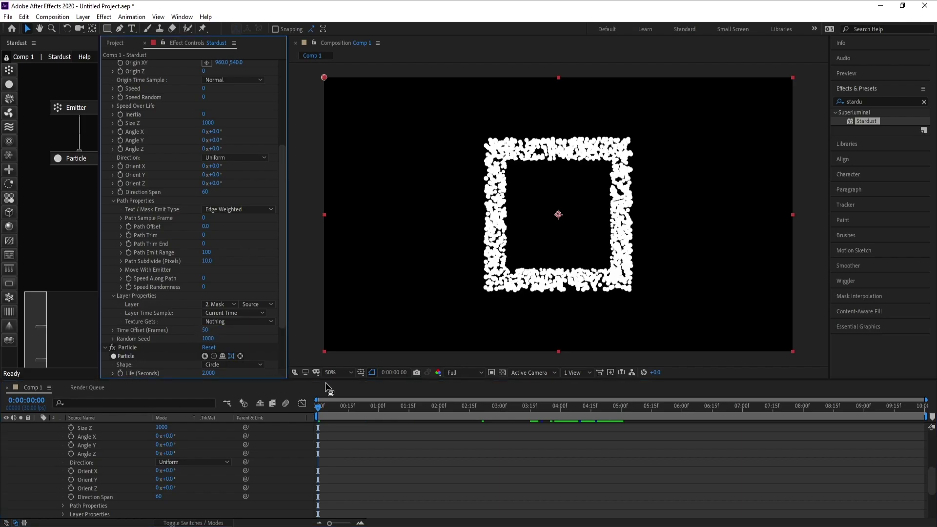
key(space)
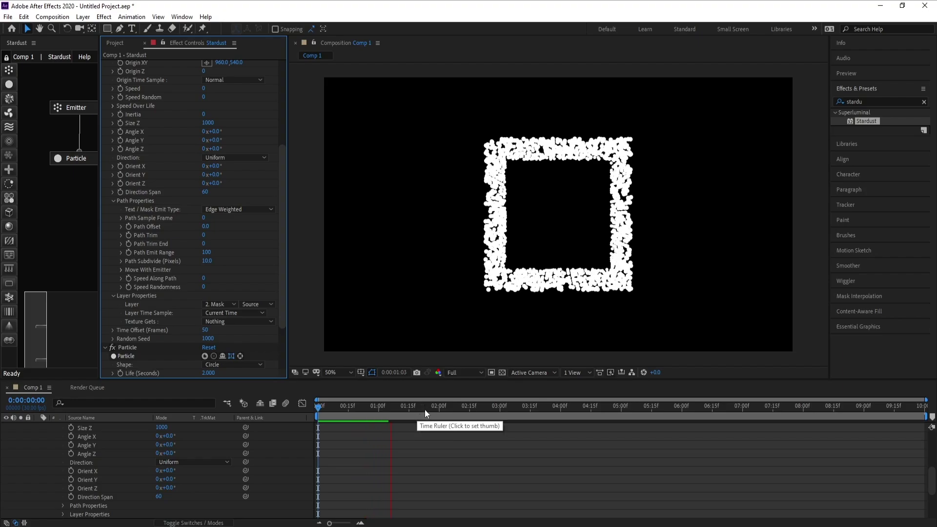
mouse_move(422, 410)
mouse_down()
mouse_move(326, 414)
mouse_move(550, 419)
mouse_move(409, 417)
mouse_up()
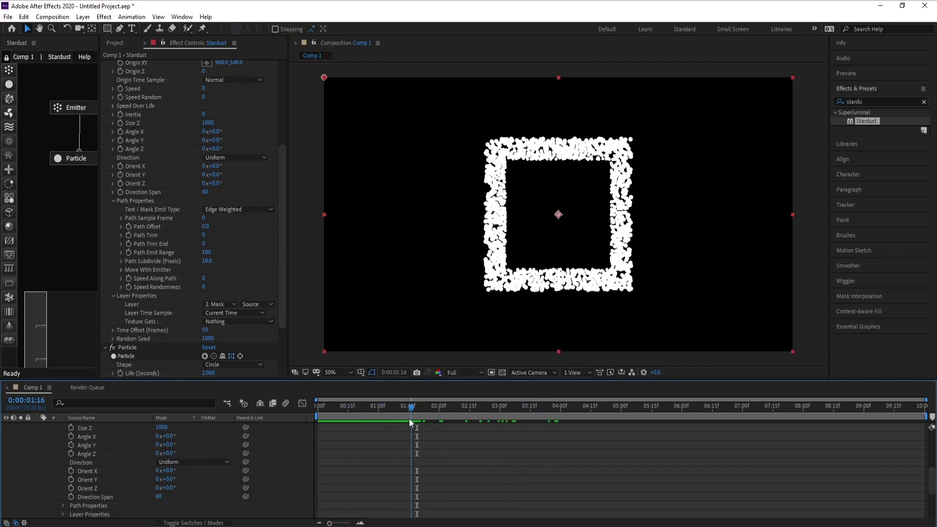
Select the Particle node and set its Life Random to 100
click(67, 158)
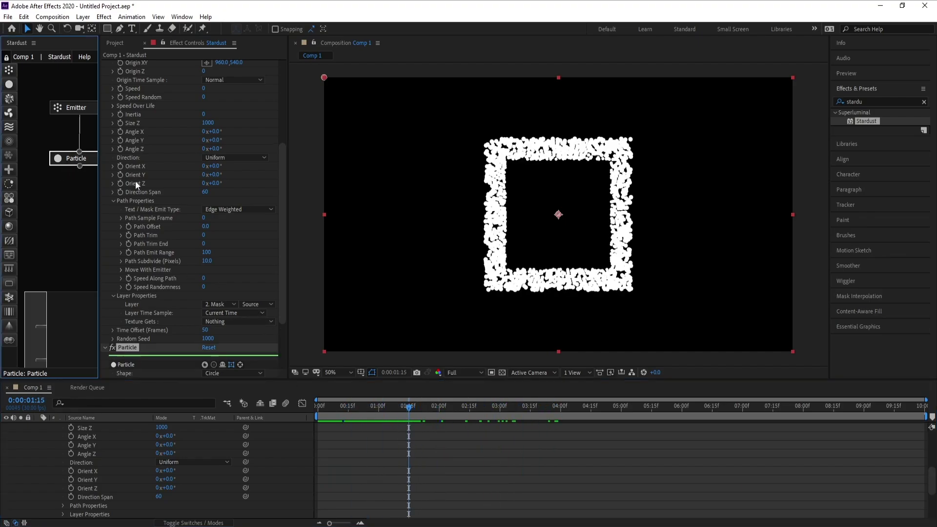
scroll(282, 215, down, 4)
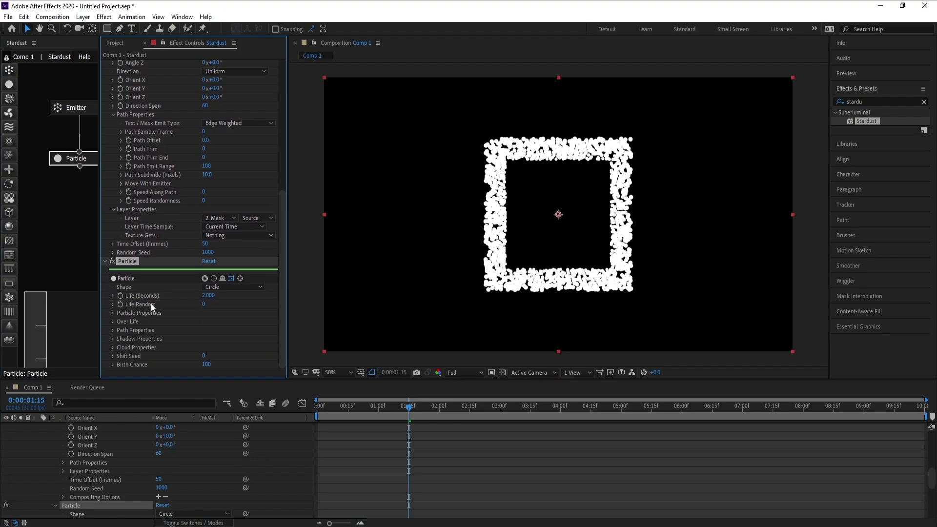
drag(205, 306, 433, 307)
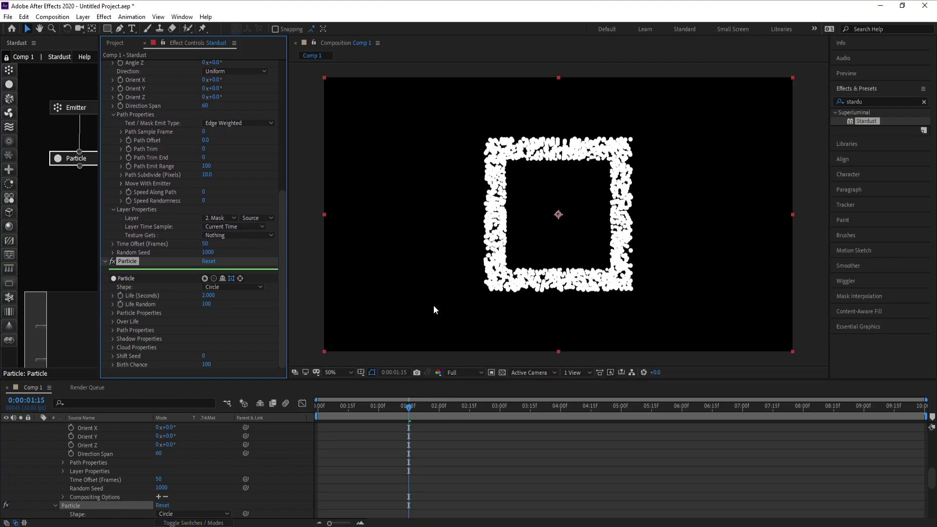
In the Particle Properties, set the particle Size to 2 pixels and Size Random to 100
click(113, 313)
scroll(147, 286, down, 2)
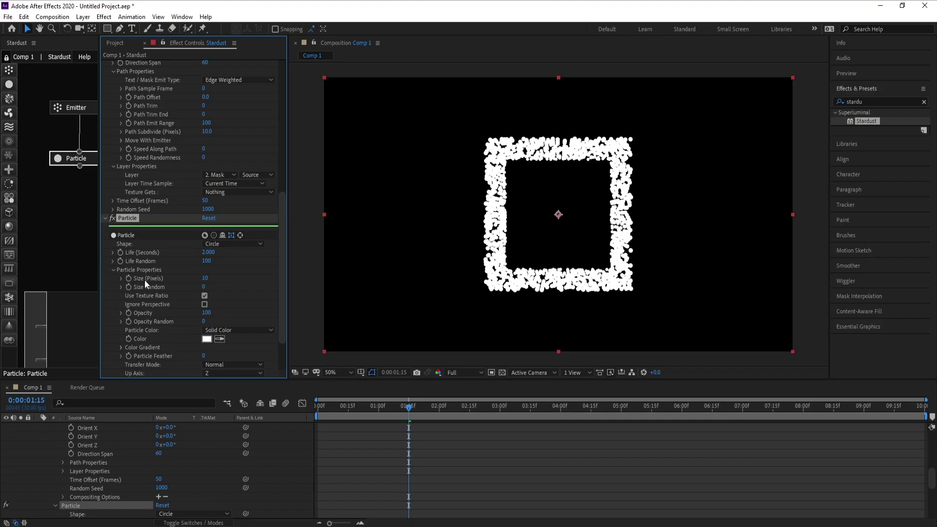
click(206, 278)
key(Return)
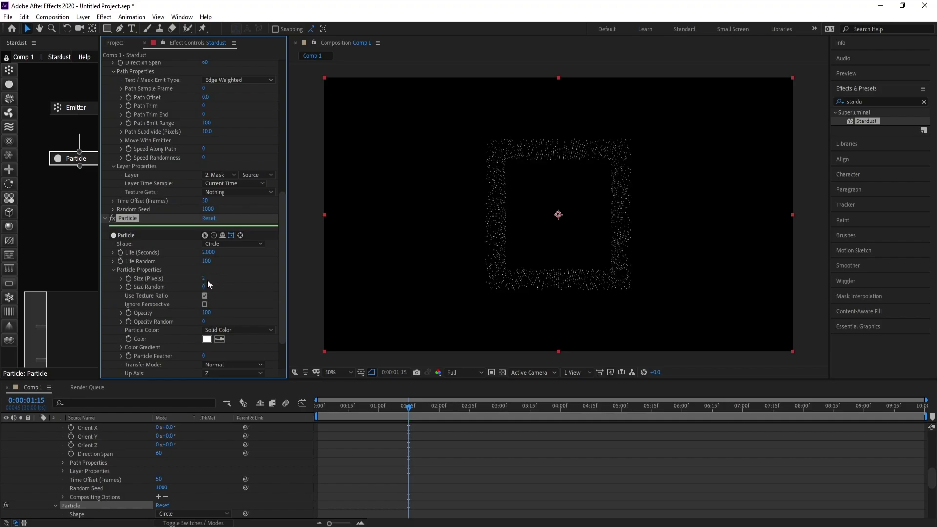
drag(205, 289, 347, 279)
Set the particles' Opacity Random to 50 and move the current time to 0:00:02:16
click(204, 321)
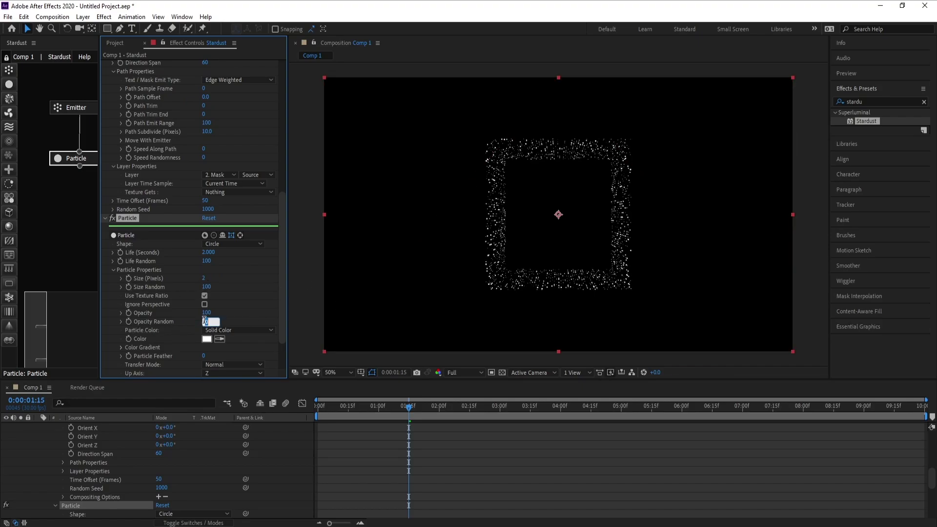
text(50)
key(Return)
click(332, 321)
drag(444, 410, 472, 411)
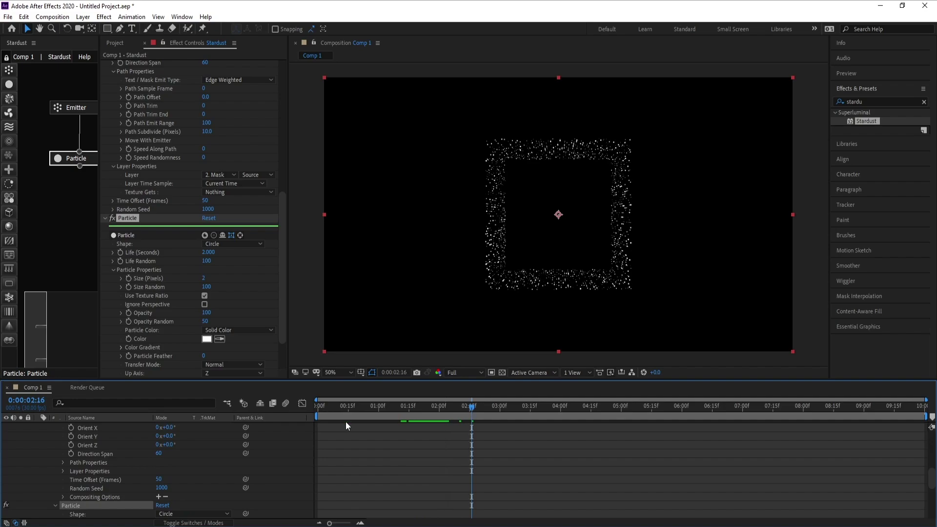
Add a Replica node below the Particle node, connect the two and move the current time to 0:00:02:17
click(9, 183)
drag(57, 210, 75, 159)
click(62, 201)
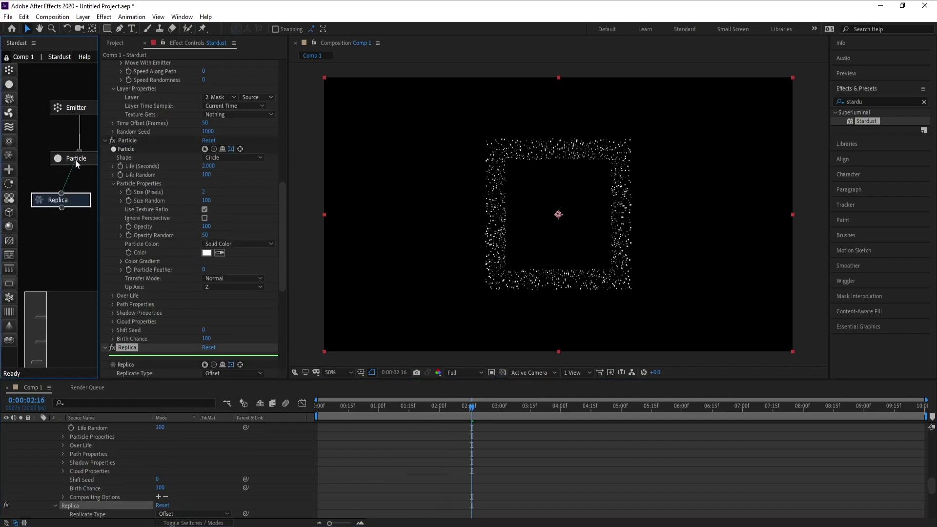
click(473, 406)
Set the replica's Scale X and Scale Y offsets to 200 and move the current time to 0:00:02:21
drag(286, 246, 277, 304)
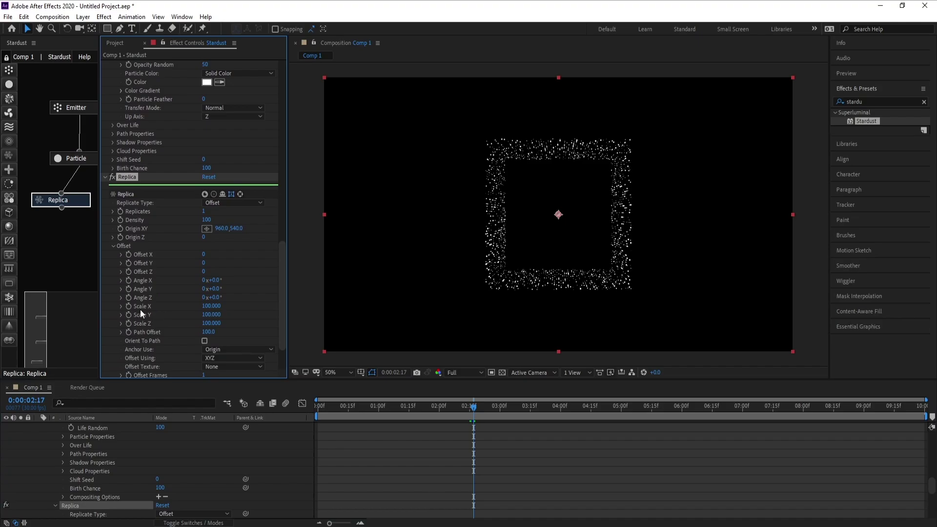
click(207, 307)
text(200)
key(Tab)
text(200)
key(Return)
mouse_move(470, 416)
mouse_down()
mouse_move(461, 411)
mouse_move(482, 412)
mouse_up()
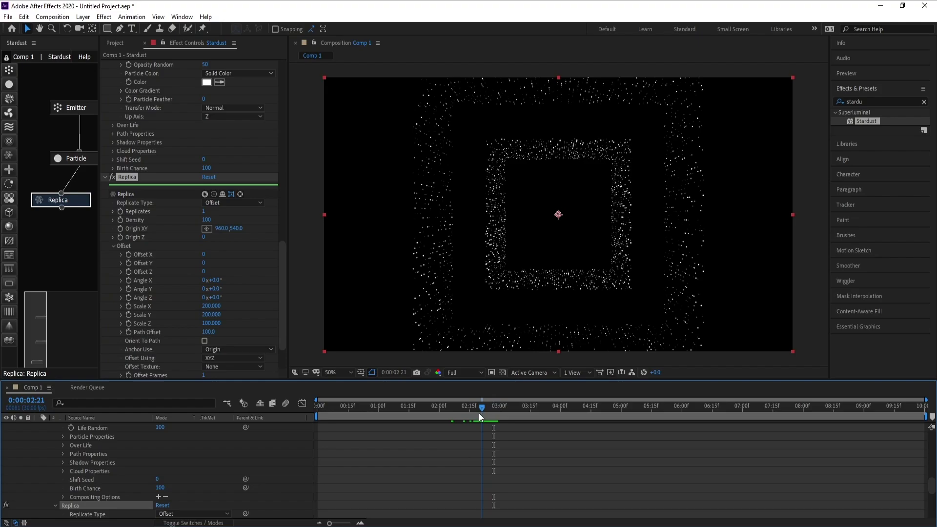
Set the replica's Angle Z offset to 90°
click(218, 299)
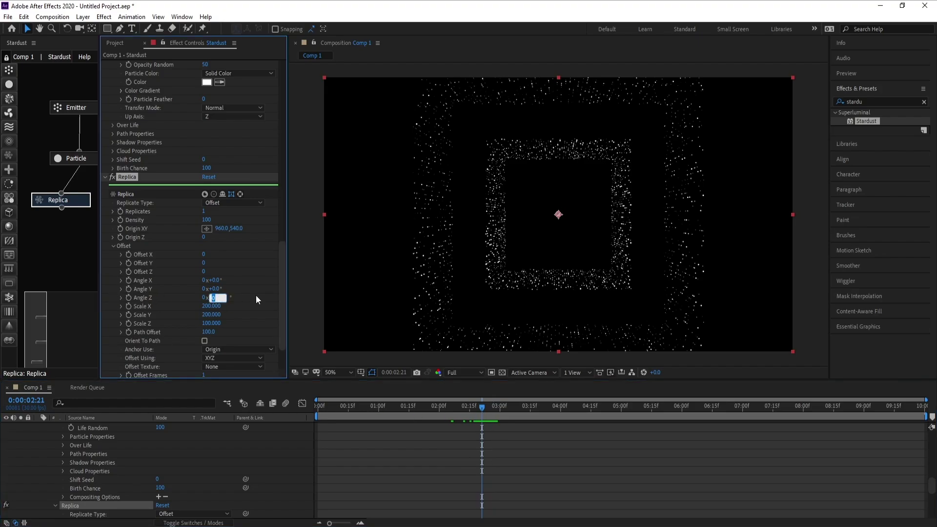
text(90)
key(Return)
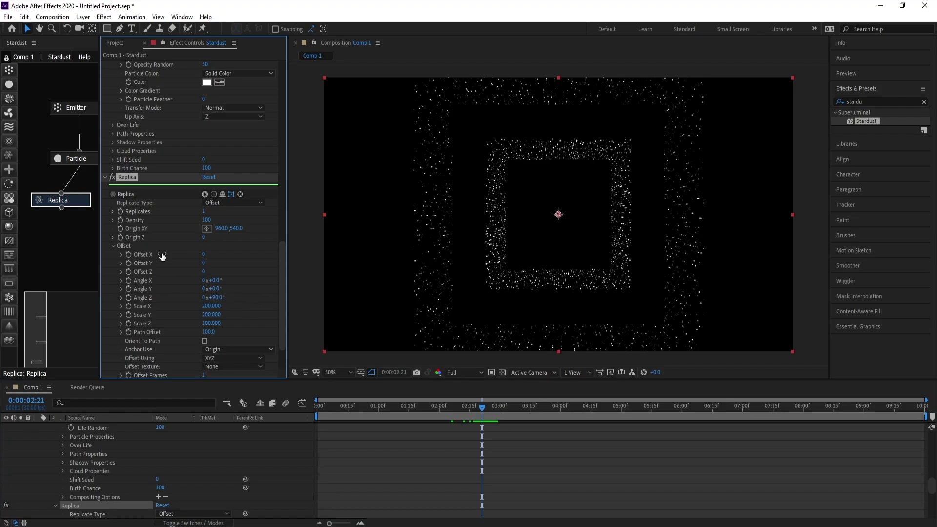
Set the replica's Replicates to 2 and move the current time to 0:00:03:08
click(203, 212)
text(2)
key(Return)
click(414, 364)
click(516, 405)
Move the Replica node closer below Particle and connect a second Replica node beneath it
drag(53, 206, 66, 195)
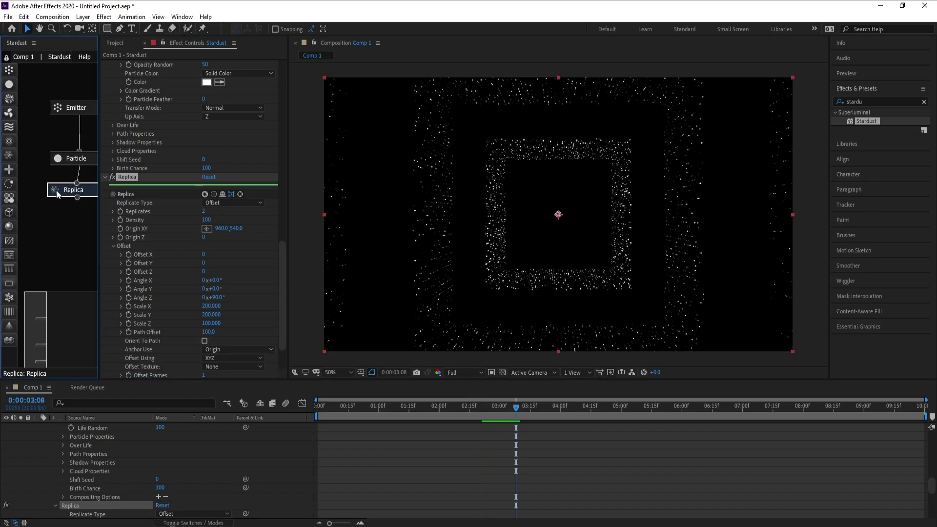
drag(9, 156, 61, 224)
drag(69, 190, 70, 189)
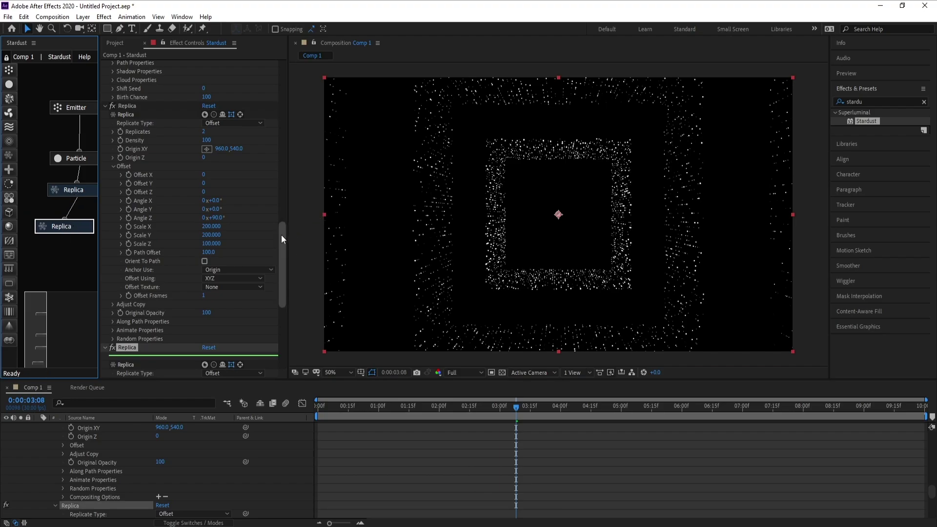
Set the second replica's Offset Z to 1000 and its Replicates to 30
drag(281, 236, 283, 279)
scroll(193, 269, down, 1)
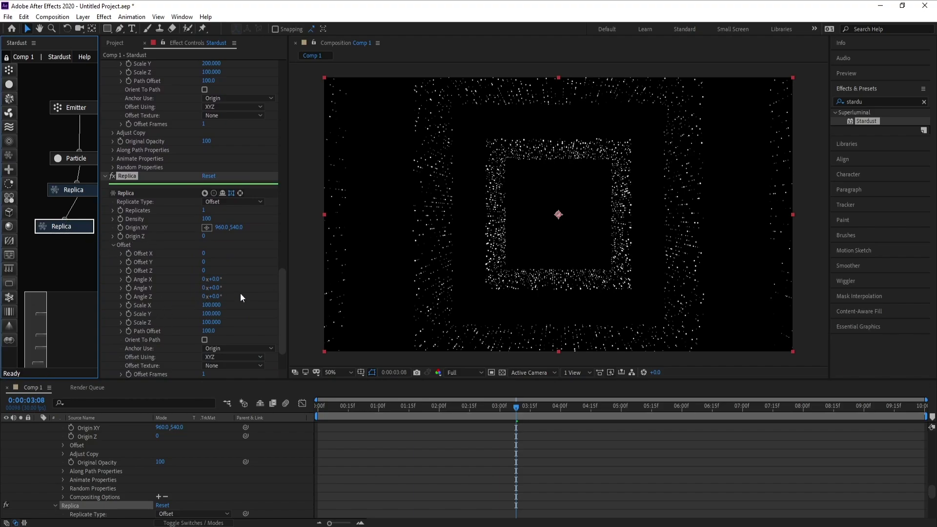
click(204, 271)
text(1000)
key(Return)
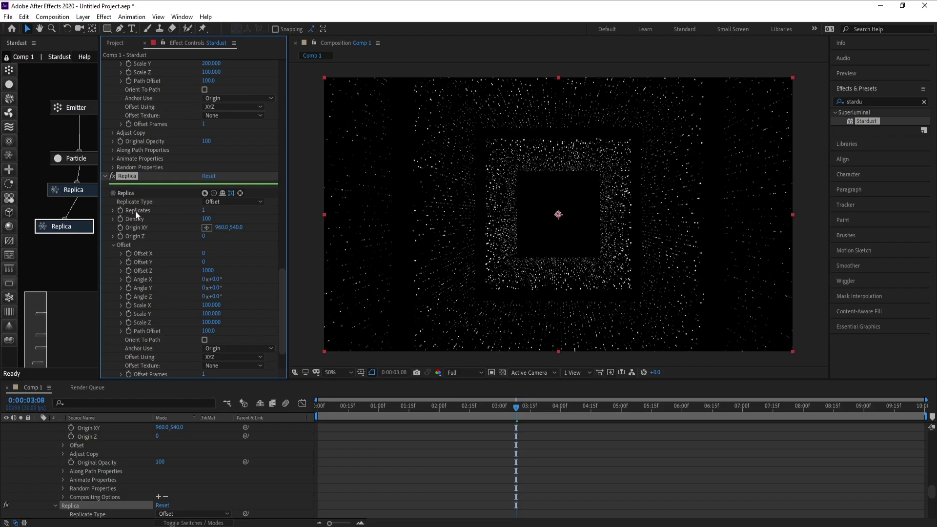
click(203, 211)
text(30)
key(Return)
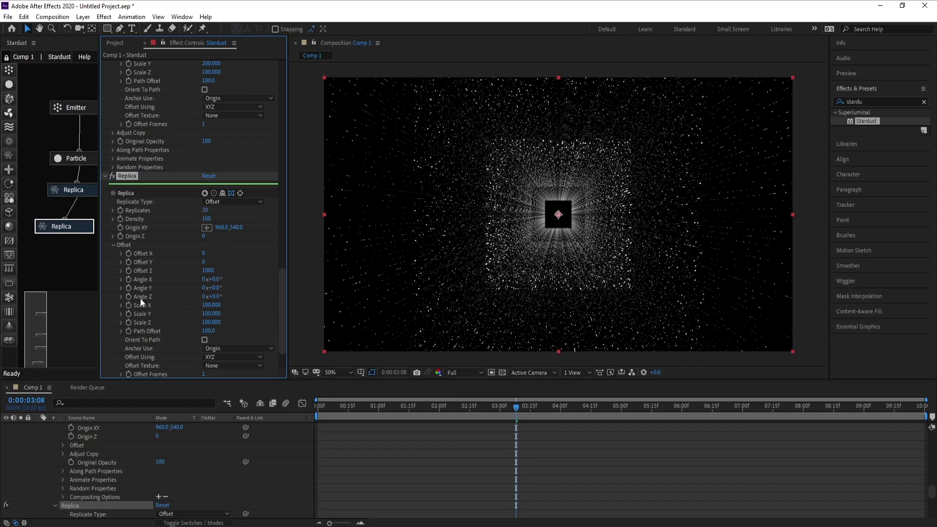
Set the second replica's Angle Z to 90°, preview the tunnel and move the current time to 0:00:03:27
click(215, 297)
text(90)
key(Return)
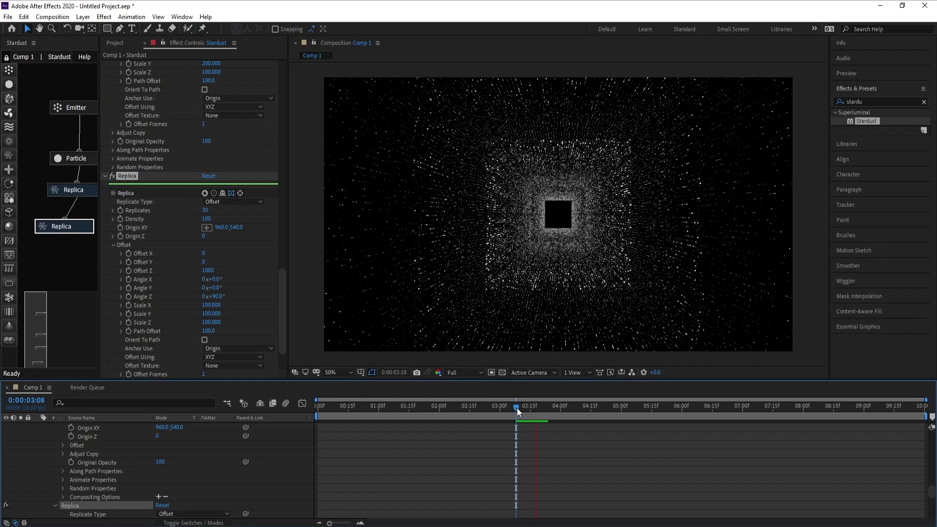
drag(517, 408, 555, 418)
Set the Particle node's Particle Color to Random From Gradient
click(73, 158)
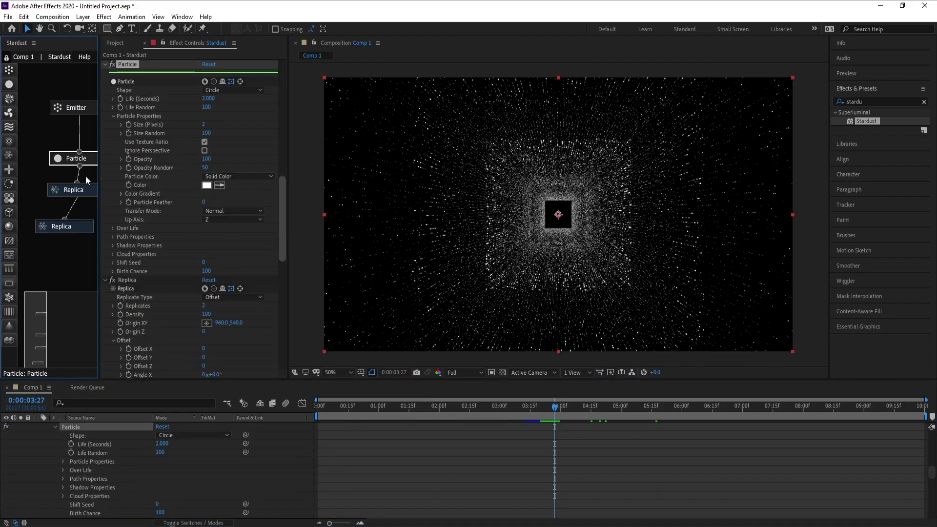
click(232, 176)
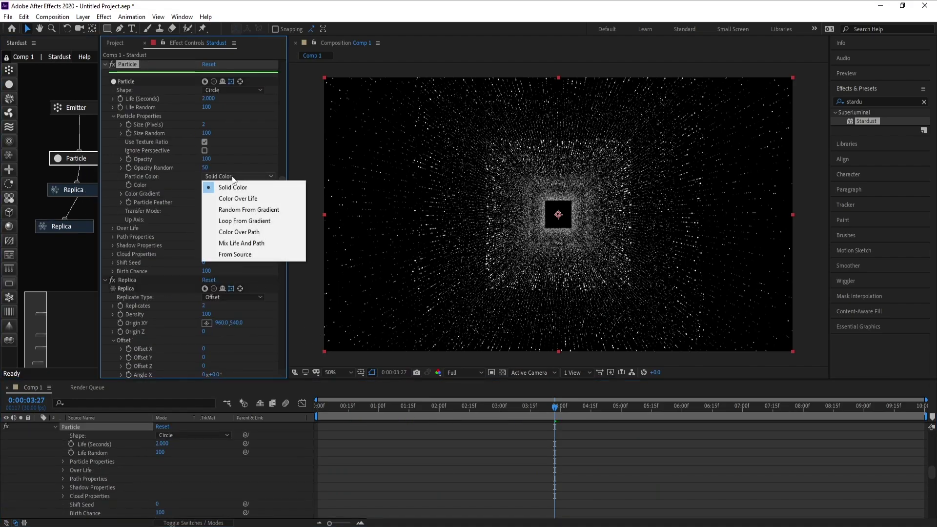
click(267, 210)
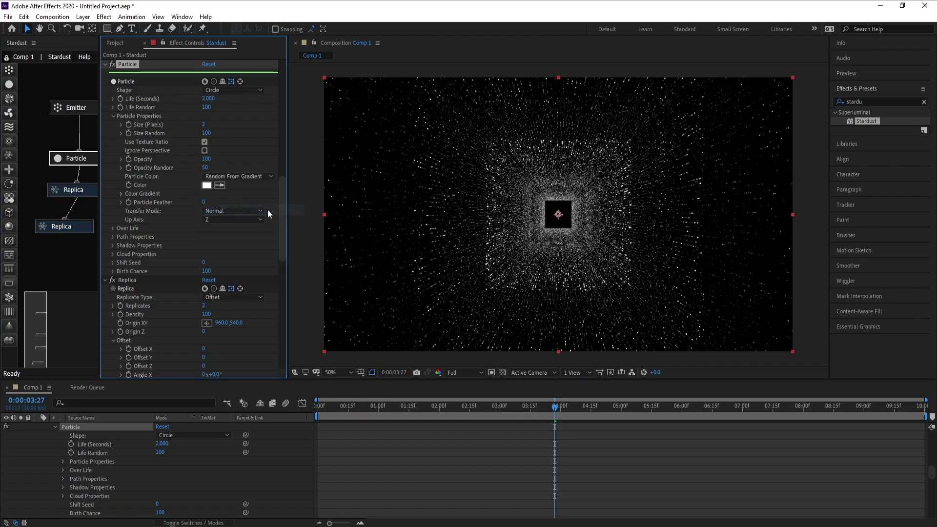
Apply the Color 06 preset to the particle's Color Gradient, preview it and move the current time to 0:00:03:12
click(121, 193)
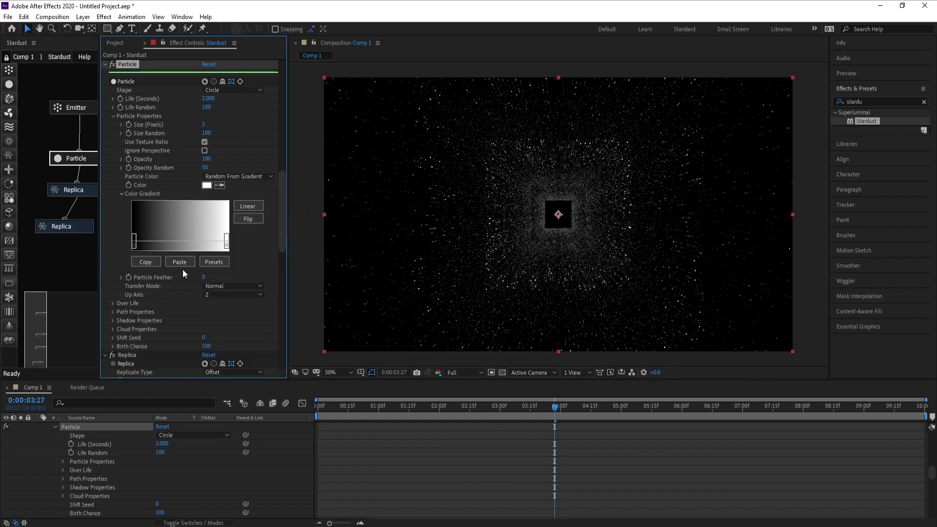
click(219, 264)
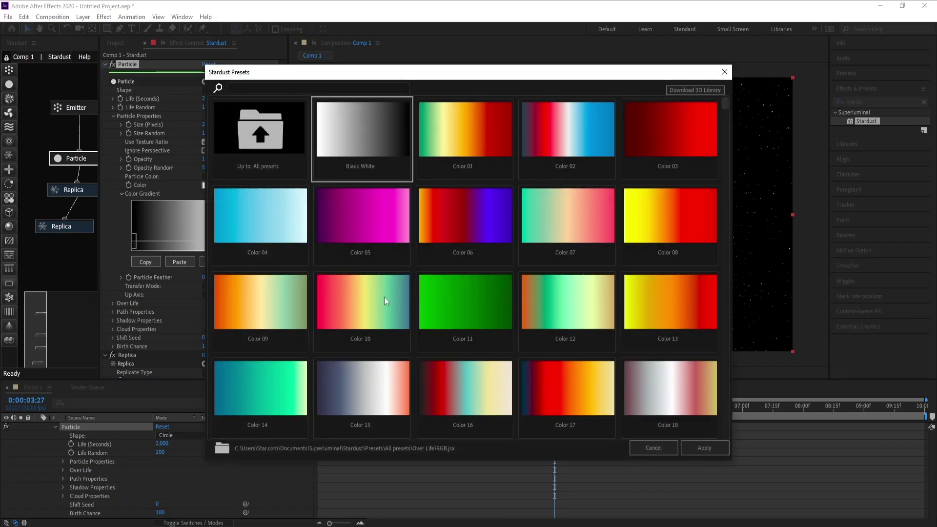
click(452, 218)
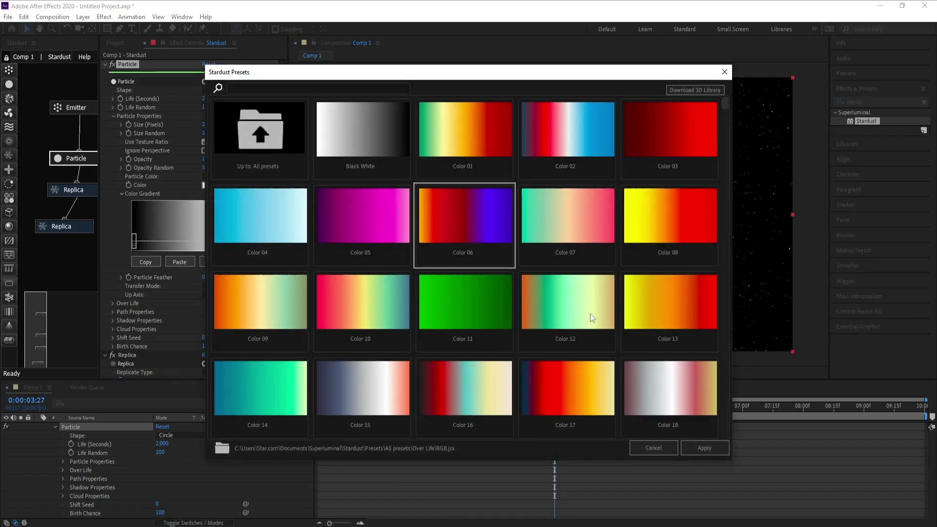
click(714, 447)
key(space)
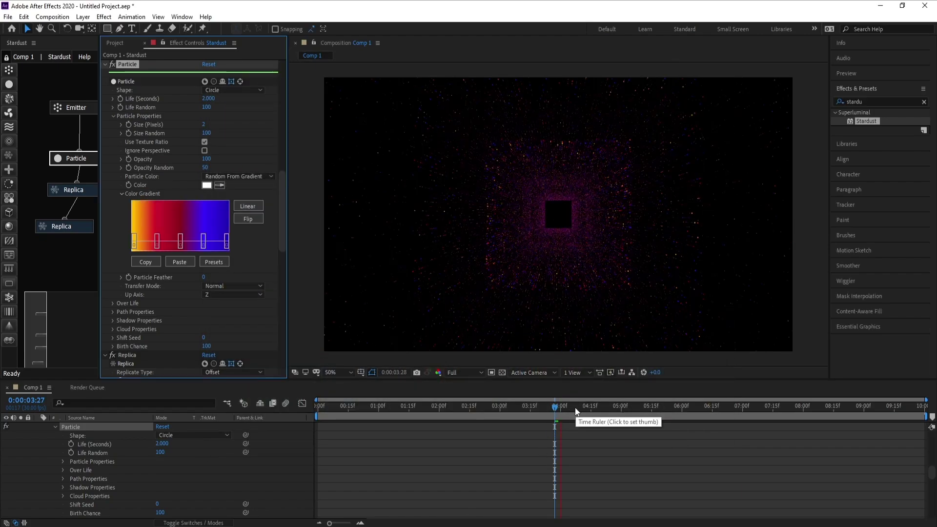
key(space)
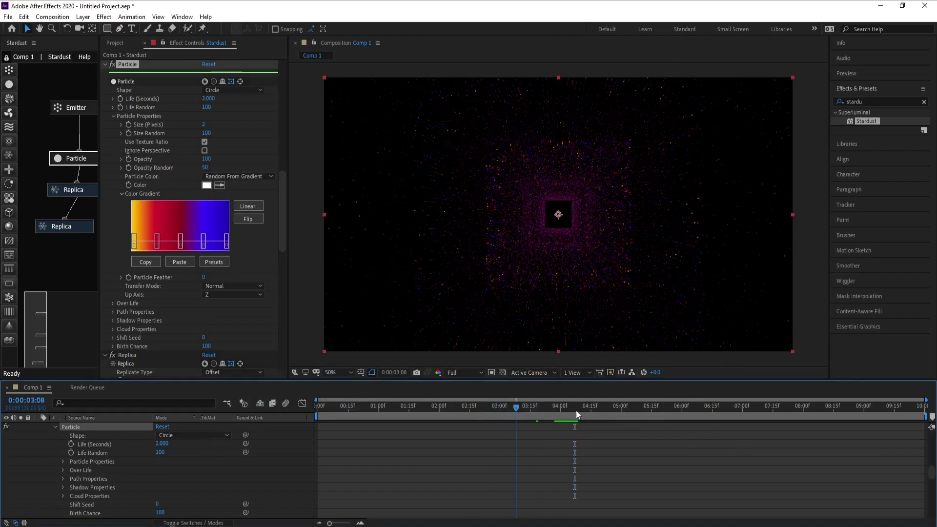
click(526, 419)
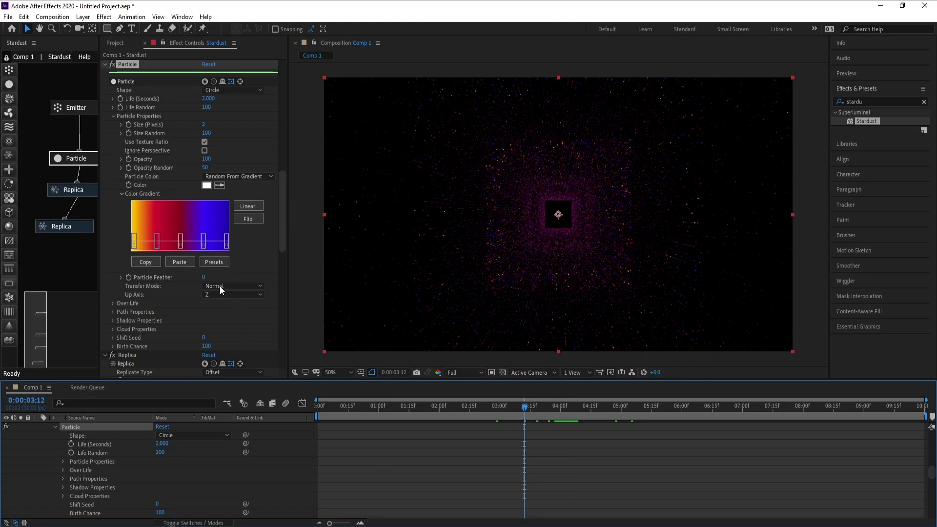
Duplicate the Emitter and Particle nodes together, place the copies beside the originals and widen the node graph and effect settings areas
drag(99, 138, 183, 138)
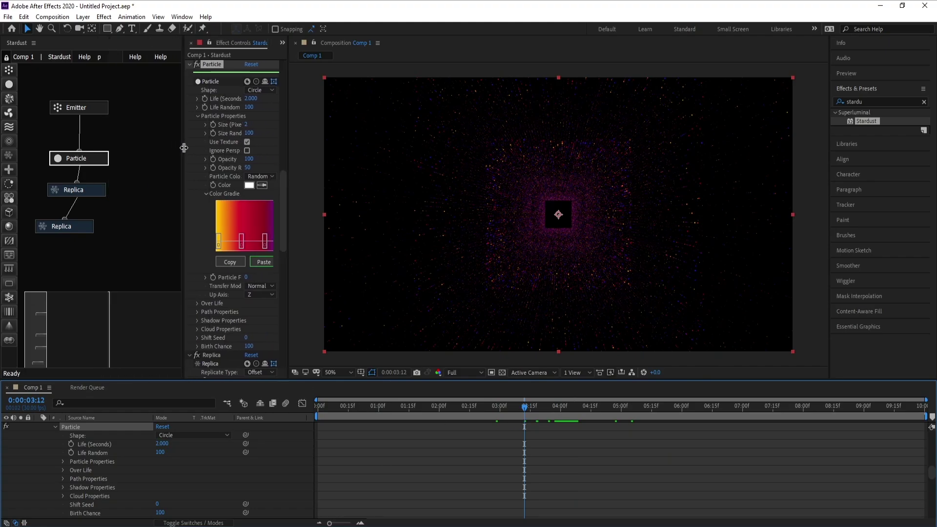
drag(125, 100, 91, 164)
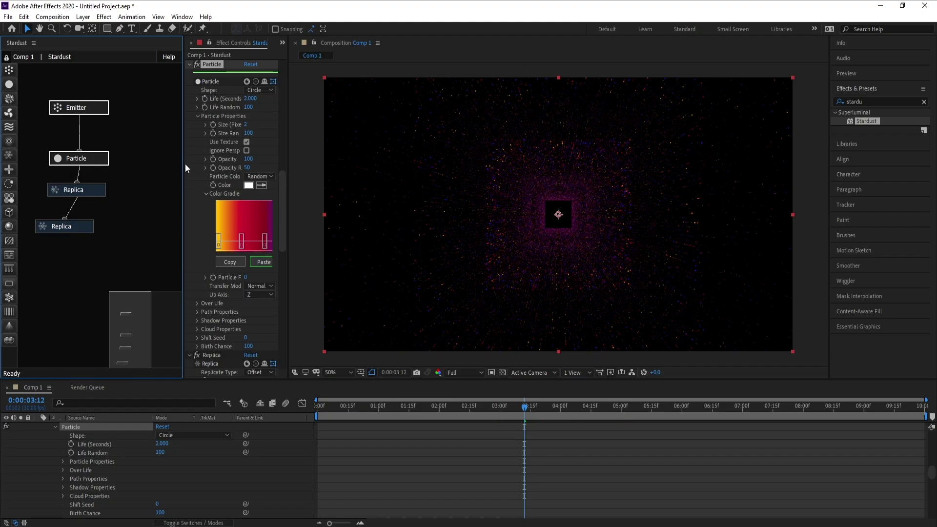
key(ctrl+d)
drag(159, 103, 164, 172)
drag(288, 122, 351, 133)
Set the duplicated emitter's Size Z to 10
click(159, 121)
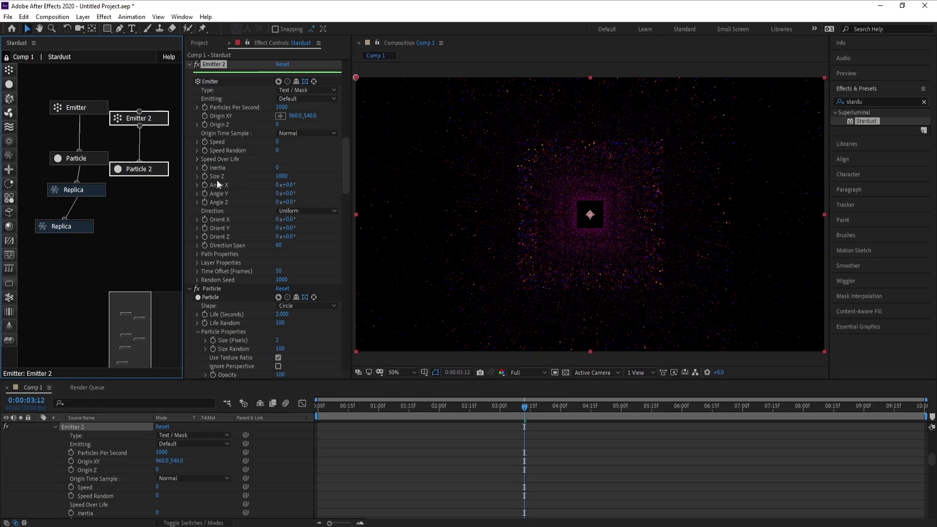
click(283, 177)
text(10)
key(Return)
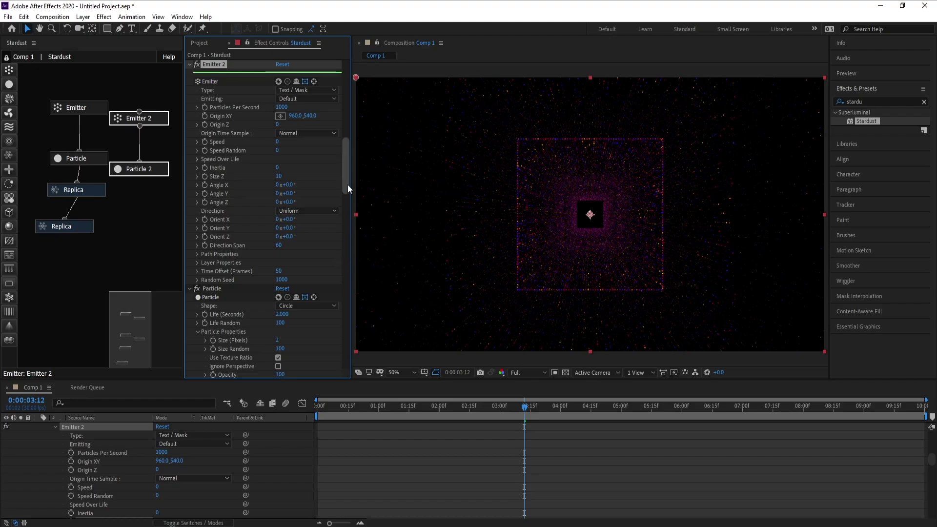
Set Path Subdivide (Pixels) to 0 in the duplicated emitter's Path Properties
drag(346, 174, 347, 184)
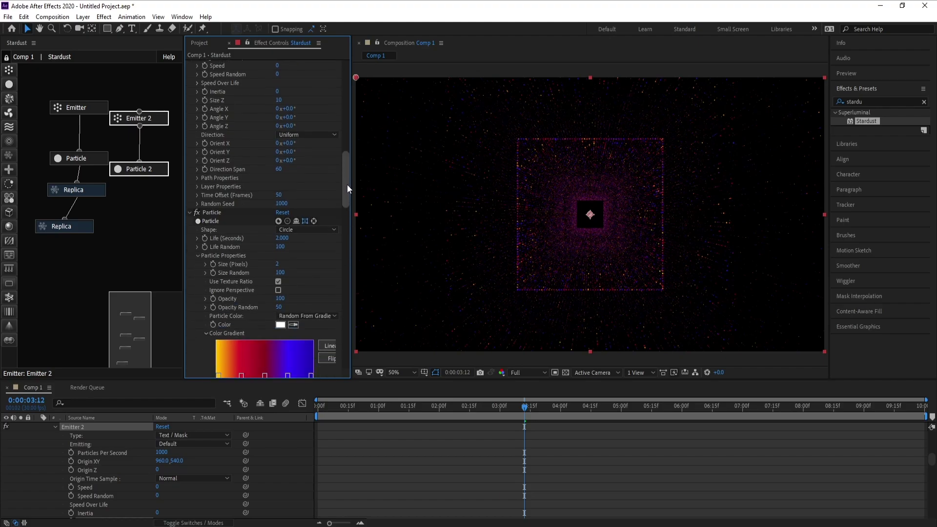
scroll(349, 178, up, 1)
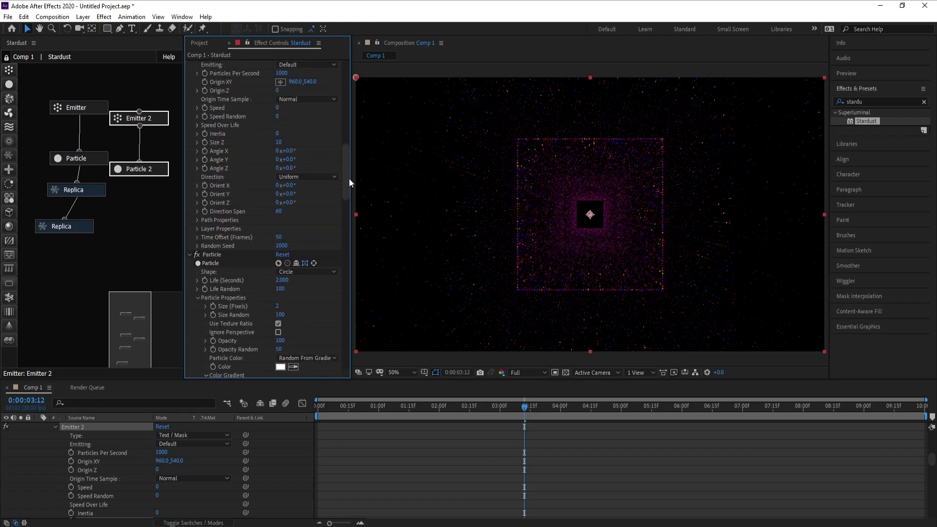
click(197, 220)
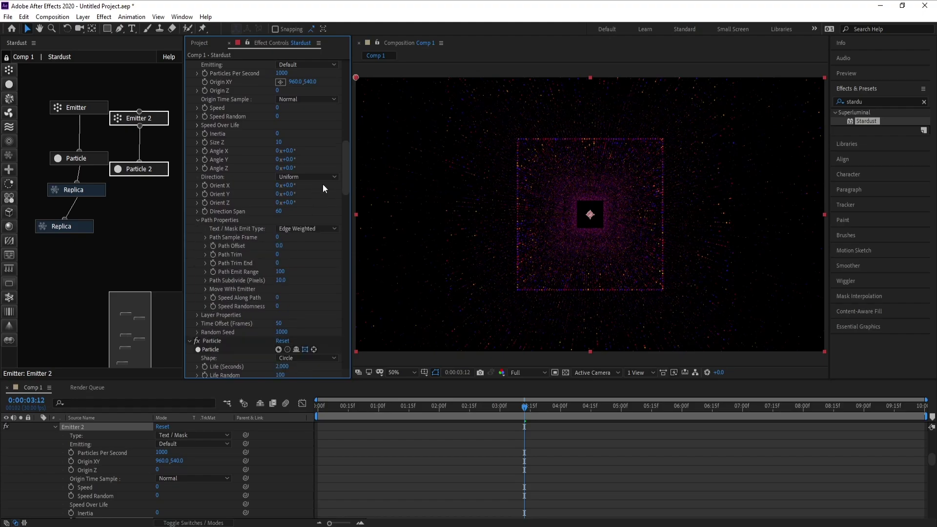
drag(347, 175, 345, 182)
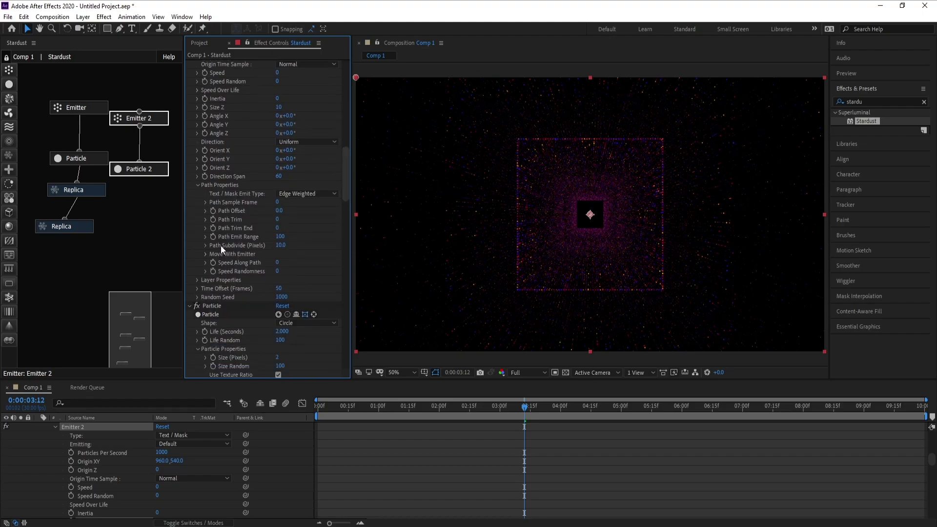
click(281, 246)
text(0)
key(Return)
Set the duplicated emitter's Speed Along Path to 5 and Speed Randomness to 100, and preview from 0:00:03:10
drag(349, 187, 349, 193)
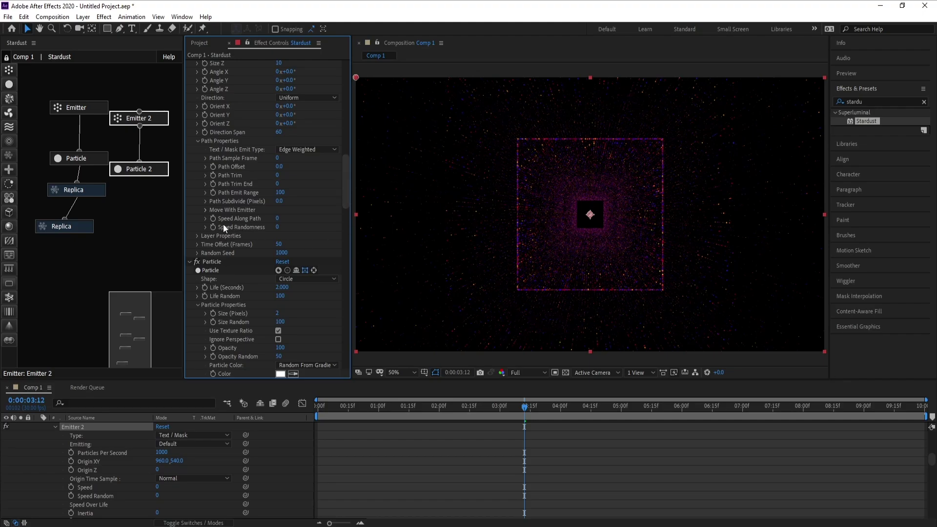
text(5)
key(Return)
drag(277, 230, 376, 229)
click(576, 476)
click(521, 407)
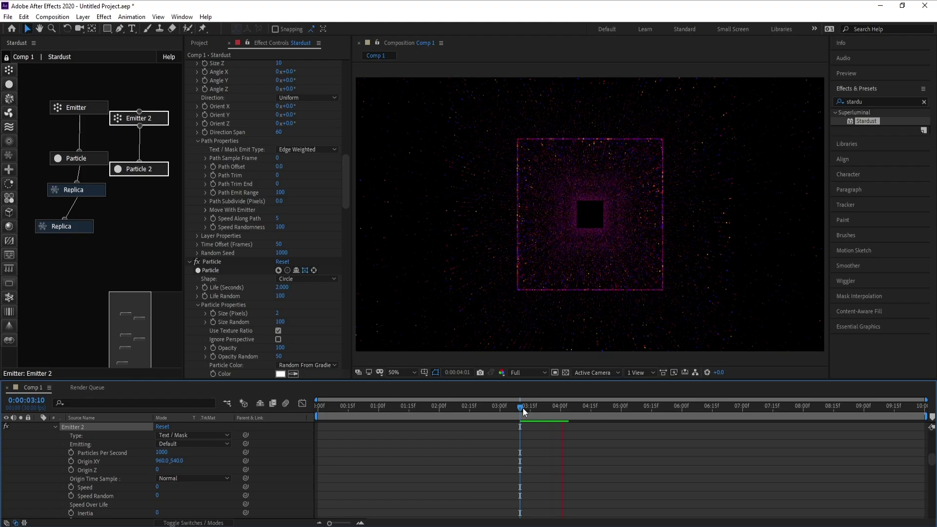
key(space)
Move the duplicated emitter and particle pair higher, connect Particle 2 to the first Replica node and preview the tunnel
click(148, 99)
drag(148, 121, 154, 102)
click(153, 151)
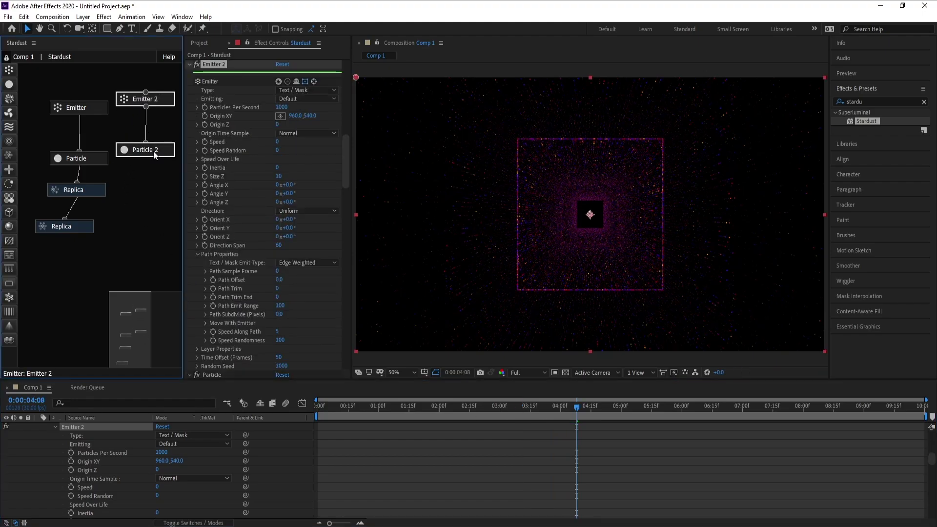
drag(145, 157, 74, 182)
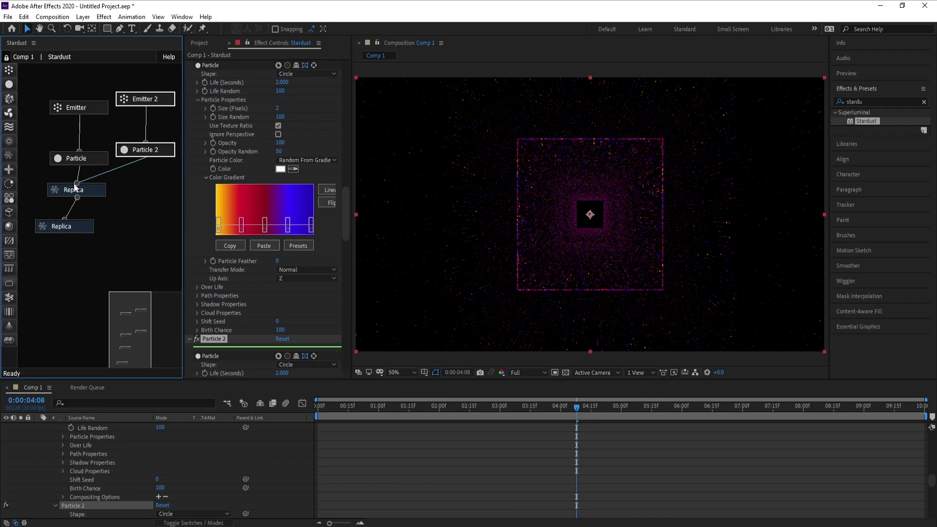
key(space)
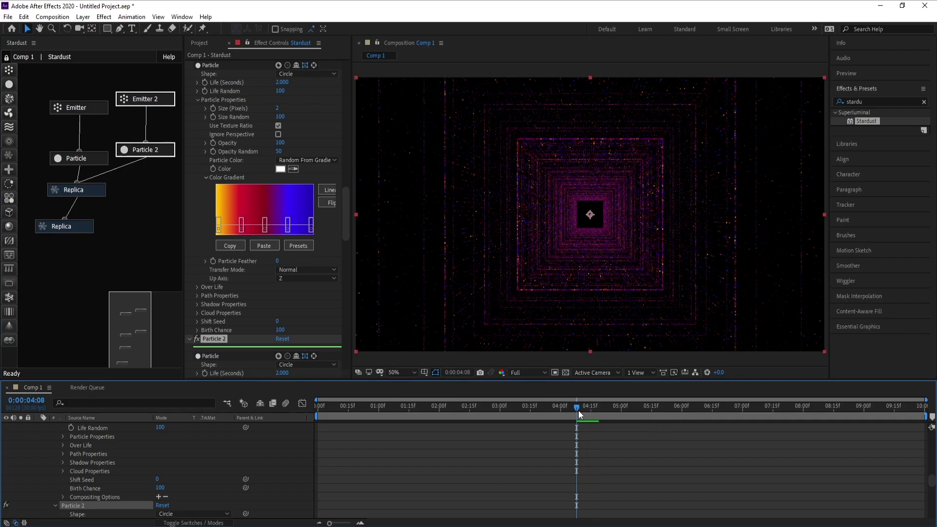
key(space)
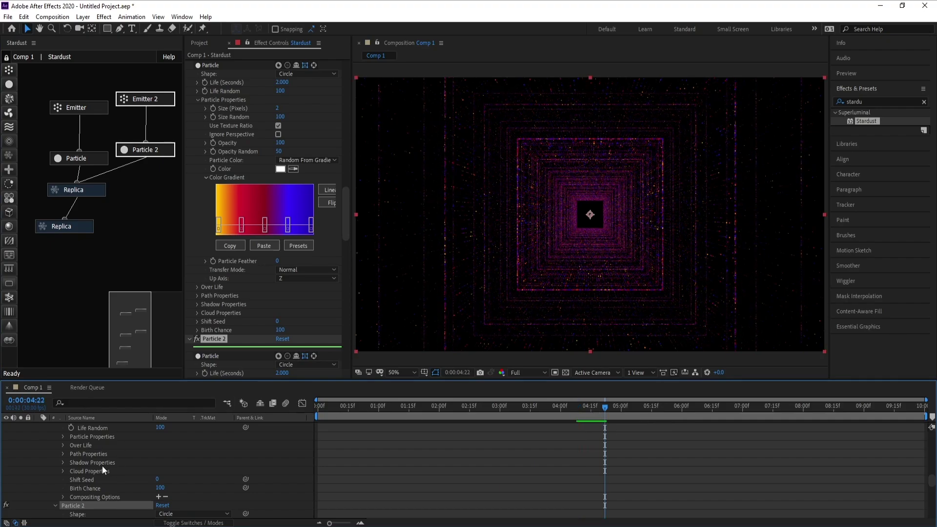
Collapse the properties of the Stardust and Mask layers in the timeline, keeping the Stardust layer selected
scroll(101, 464, up, 10)
scroll(102, 462, up, 5)
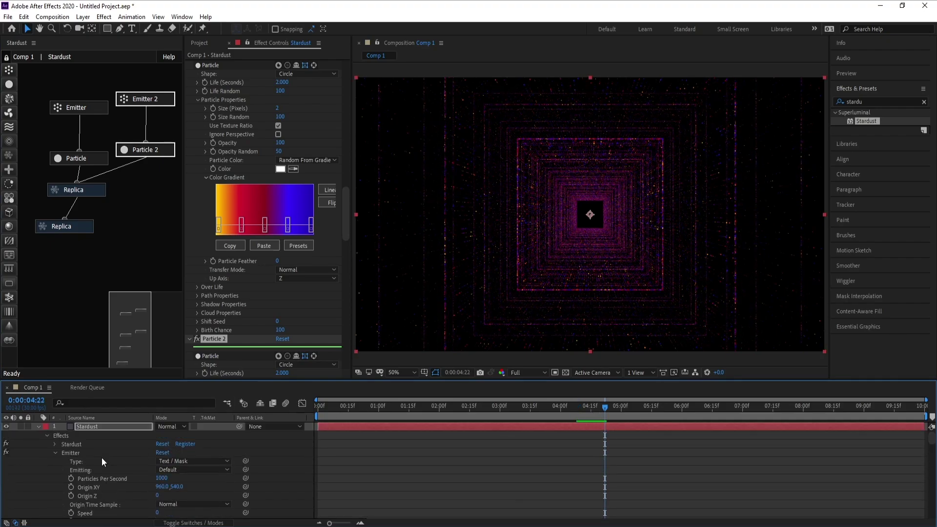
click(38, 427)
click(86, 425)
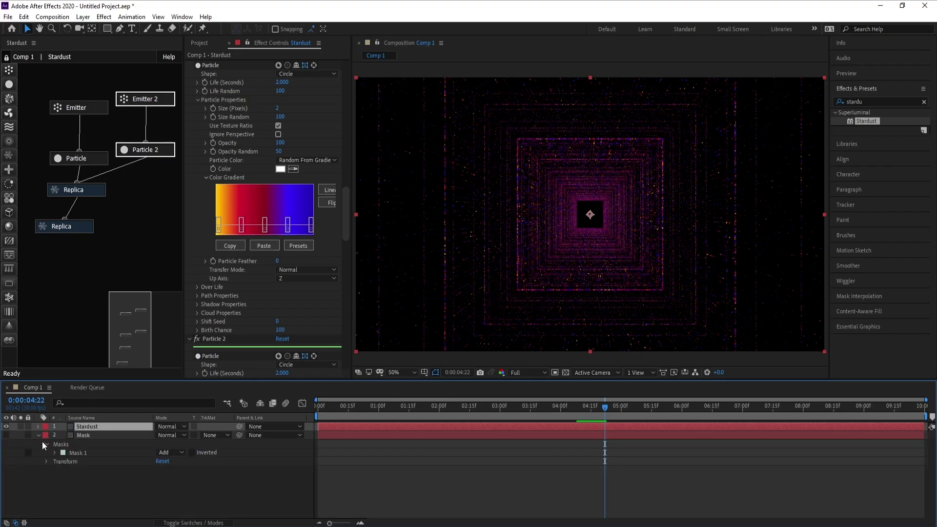
click(38, 435)
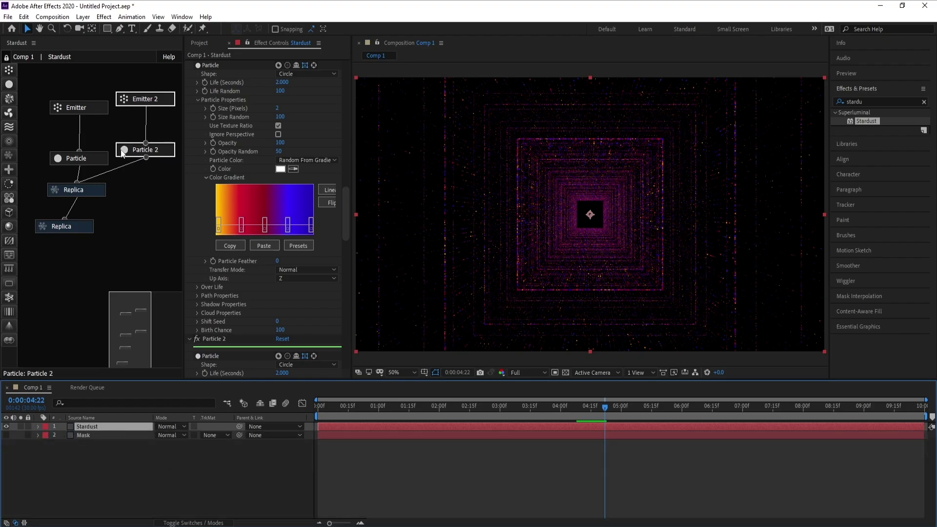
Add a new camera layer above the Stardust layer
click(87, 20)
mouse_move(127, 30)
click(294, 67)
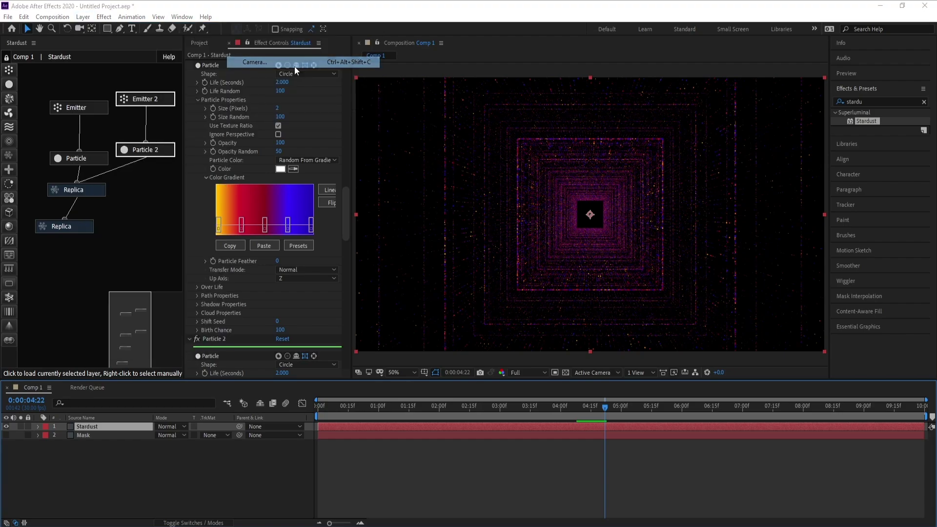
click(427, 345)
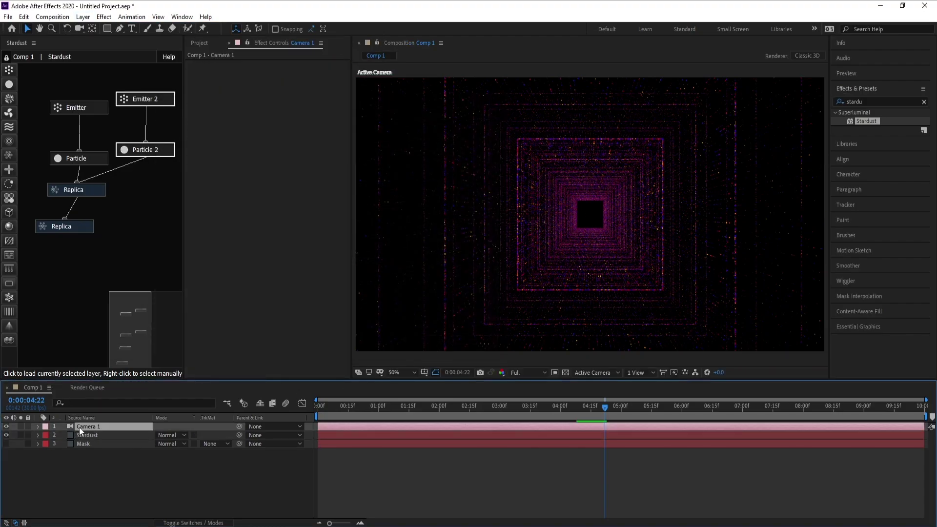
At 0:00:00:00, set the camera's Z position to about -2754.7 and add a Position keyframe
drag(599, 409, 284, 425)
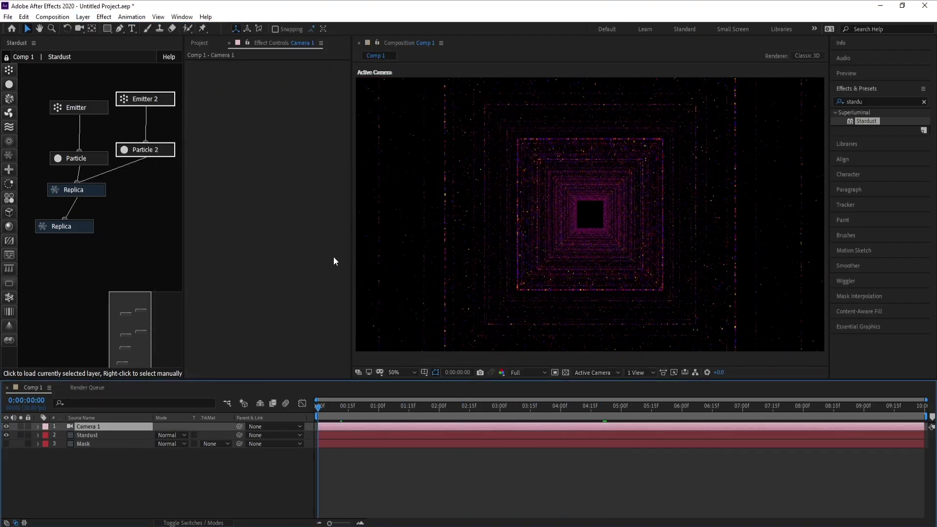
drag(350, 200, 286, 204)
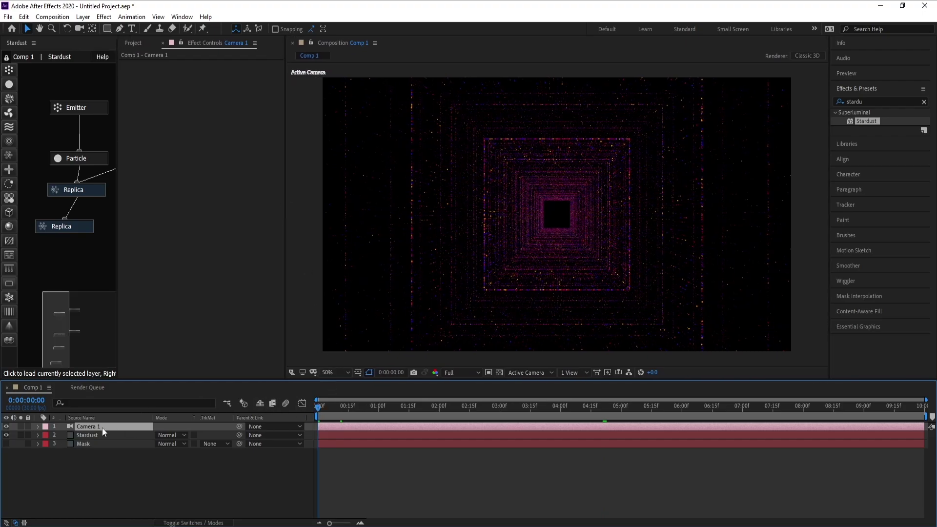
key(p)
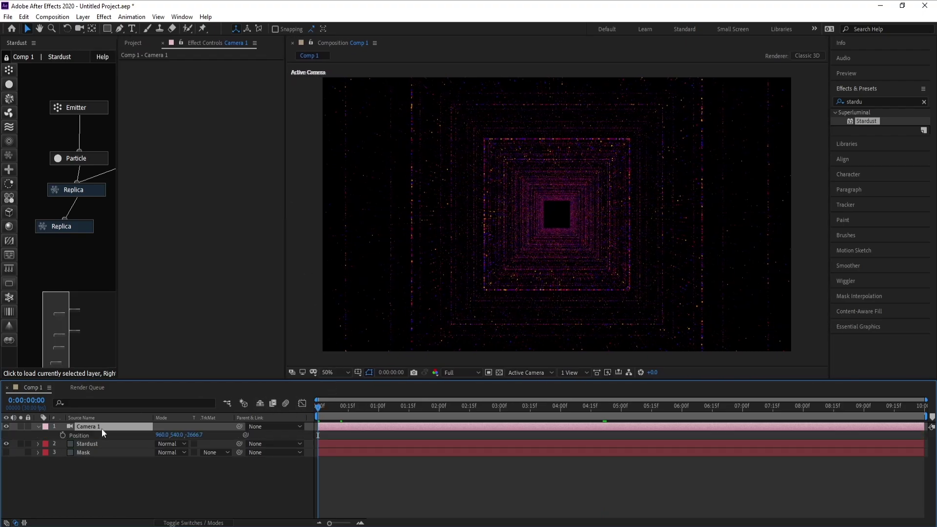
drag(194, 437, 74, 446)
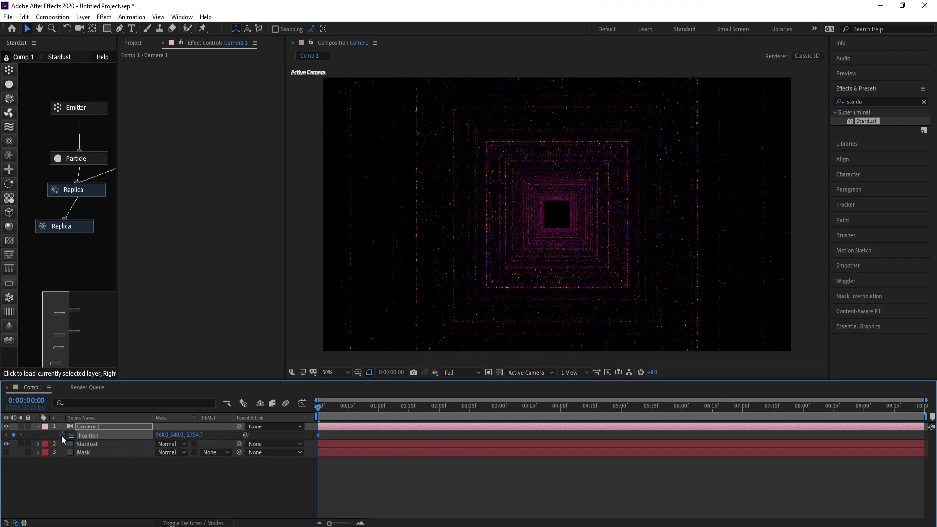
At 0:00:09:29, set the camera's Z position to 0 to keyframe the end of its move
drag(335, 413, 923, 413)
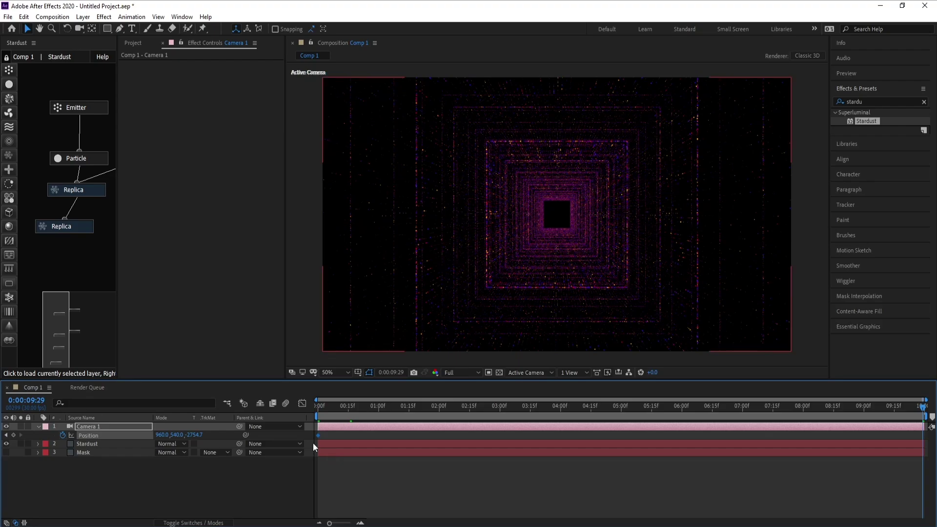
click(194, 436)
text(0)
key(Return)
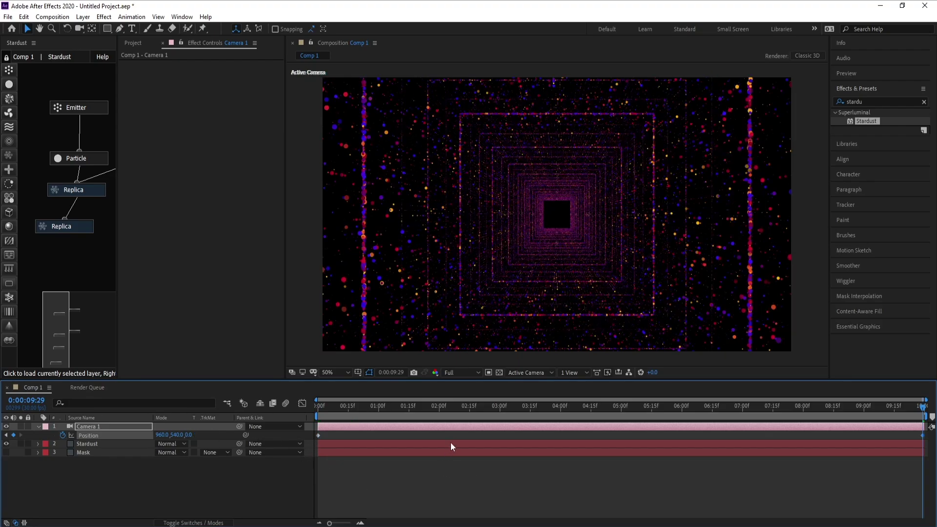
Scrub and play parts of the timeline to check the camera's movement through the tunnel, stopping at 0:00:01:05
drag(444, 407, 357, 415)
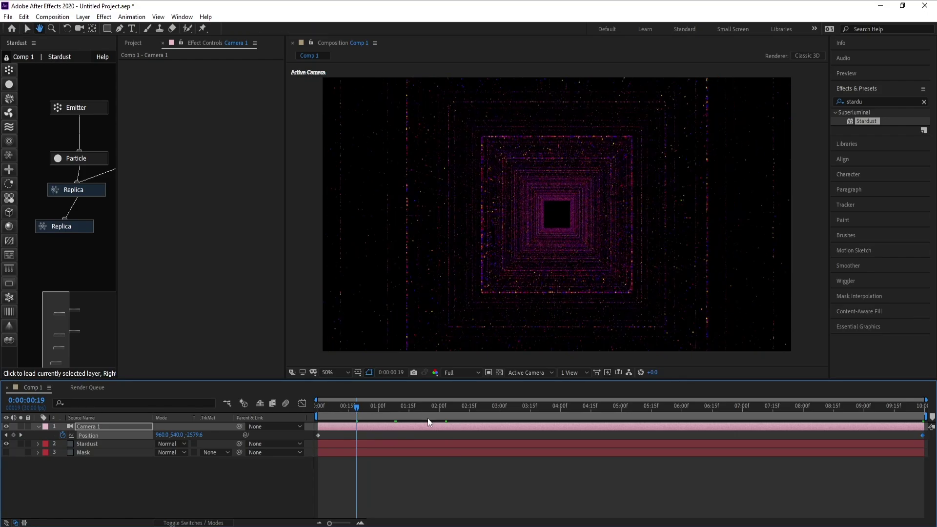
click(490, 411)
key(space)
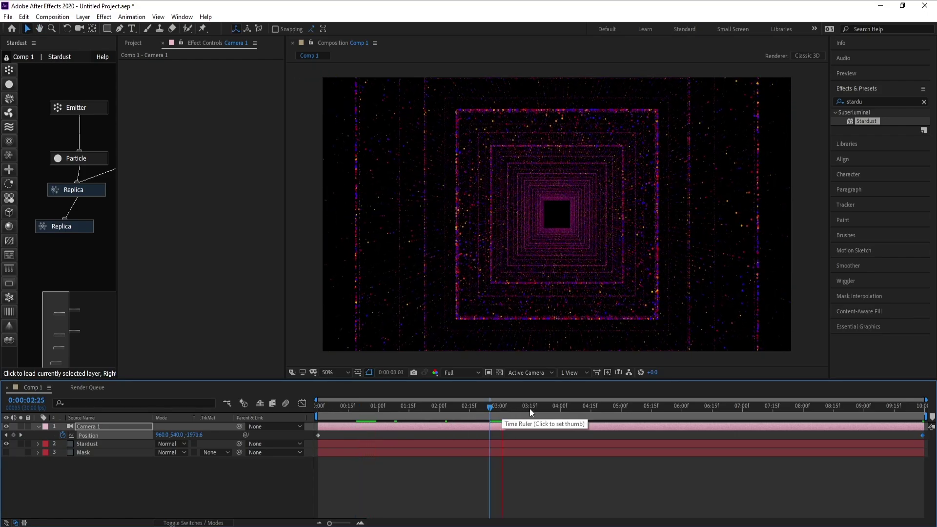
click(560, 409)
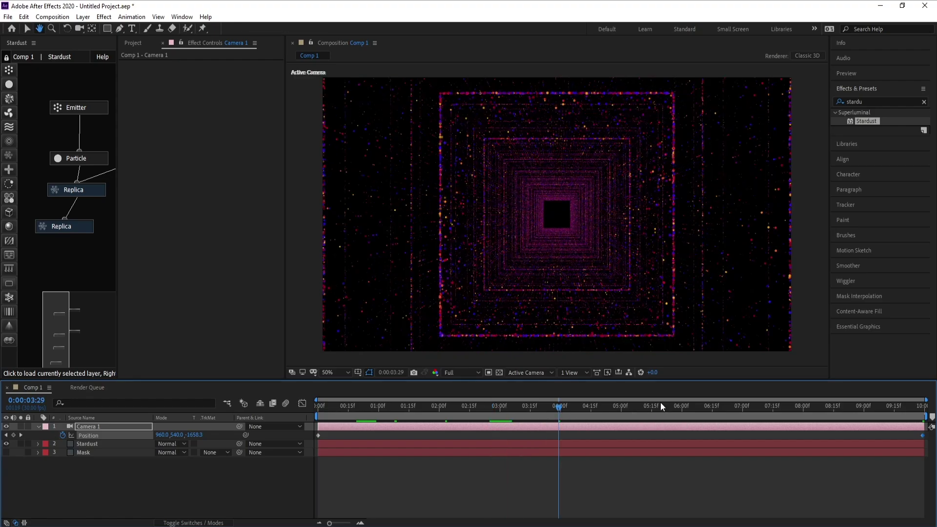
drag(664, 404, 388, 444)
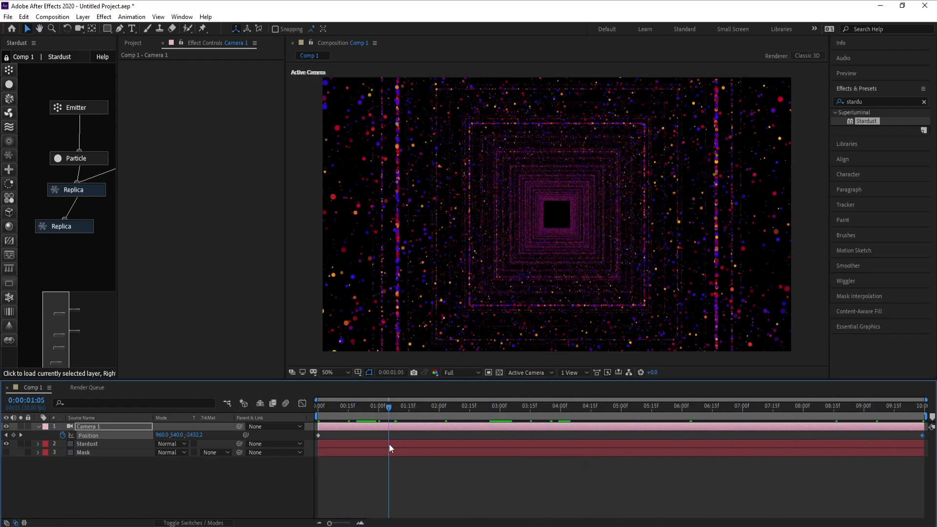
Create a new 1920 × 1080 solid named BG and place it below all the other layers
click(38, 426)
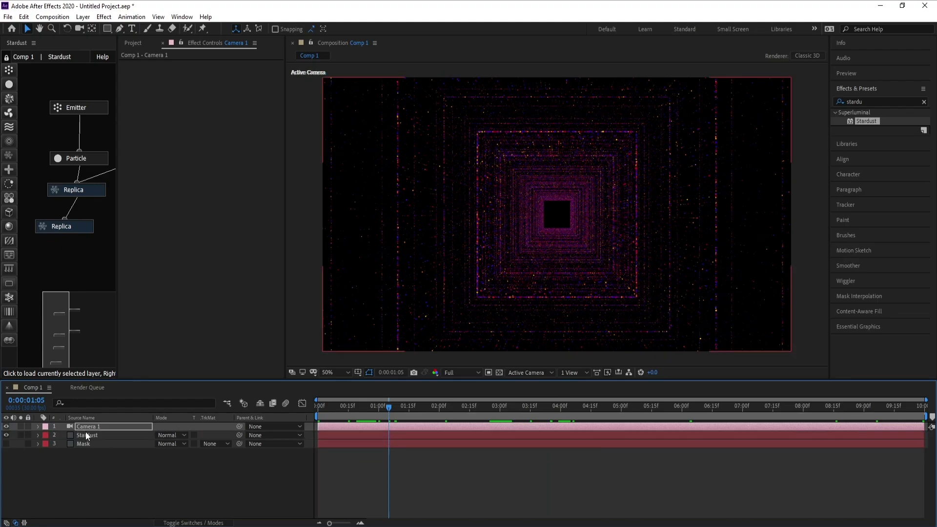
click(83, 16)
mouse_move(94, 30)
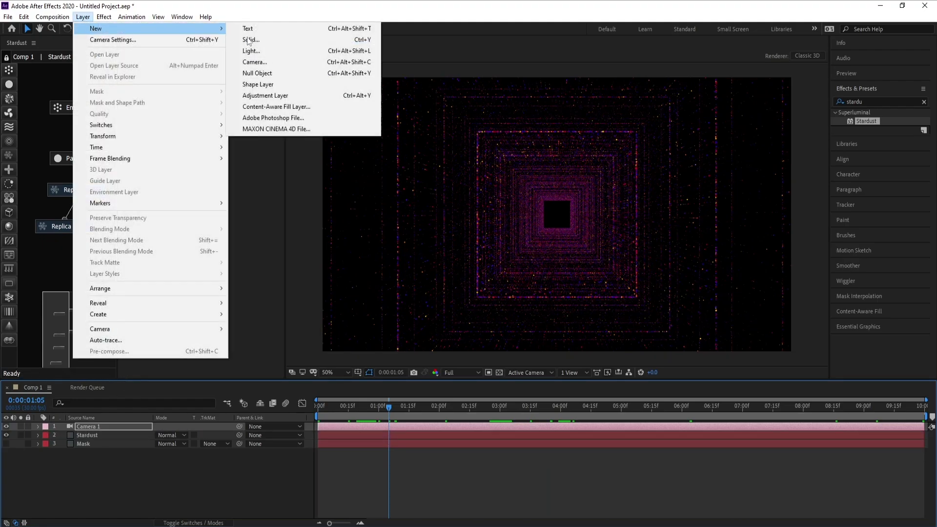
click(251, 39)
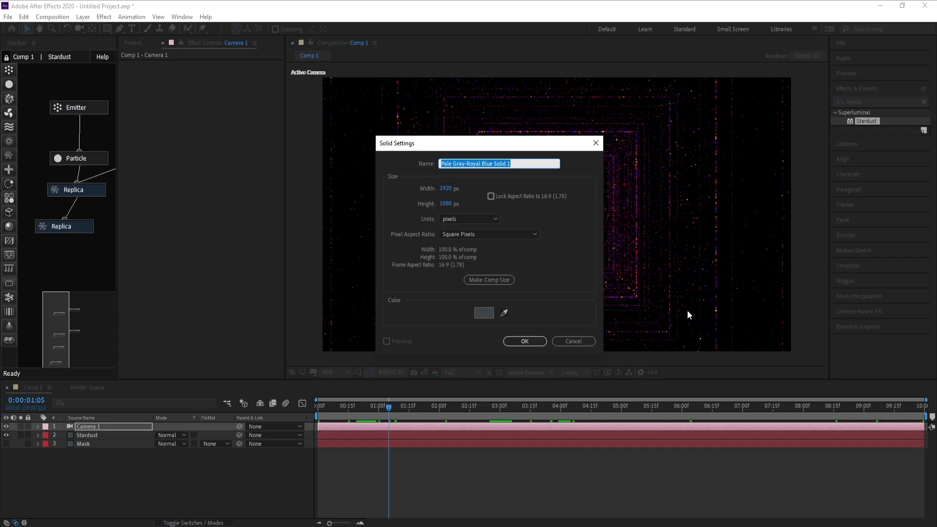
text(BG)
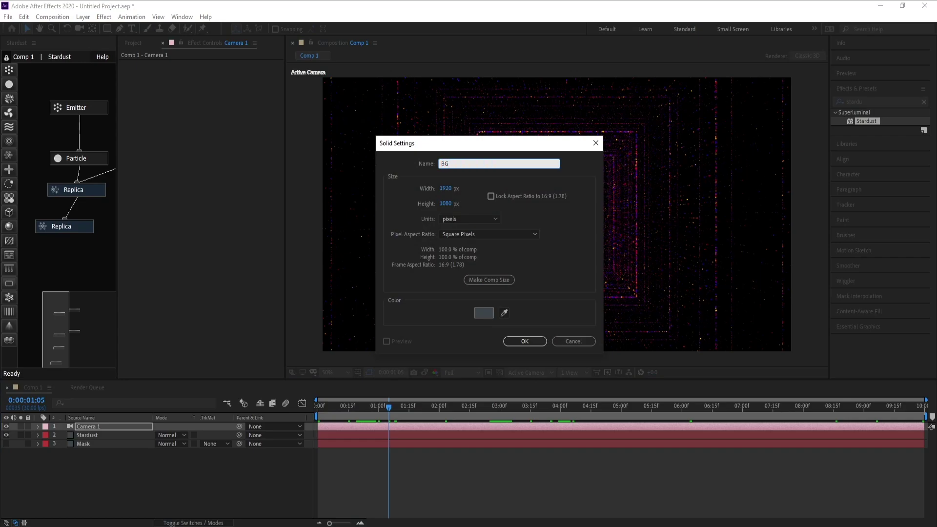
key(Return)
drag(127, 430, 125, 457)
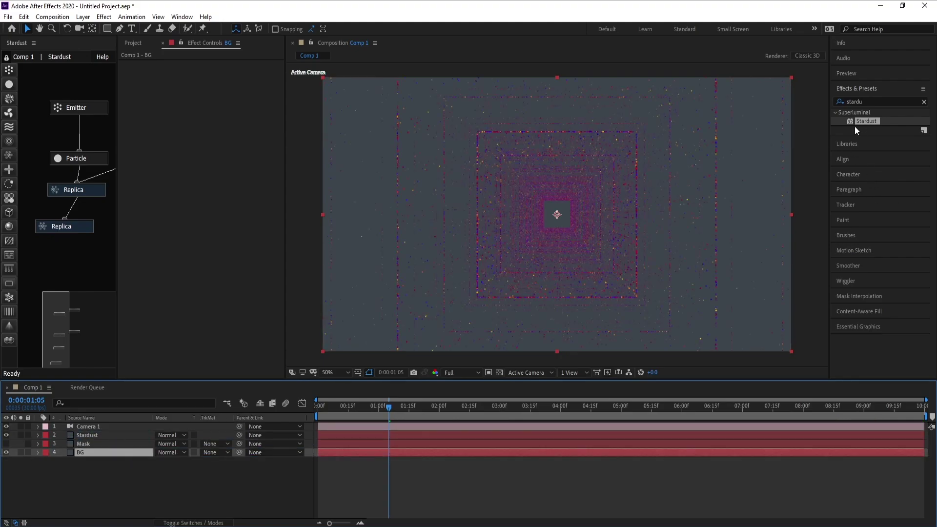
Apply a Gradient Ramp effect to the BG layer and set its End Color to dark blue 020422
click(104, 17)
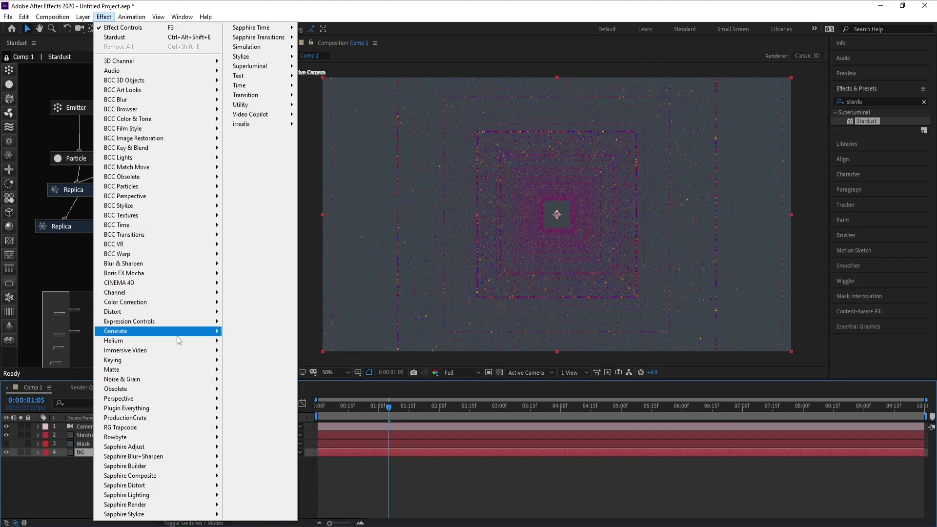
mouse_move(214, 340)
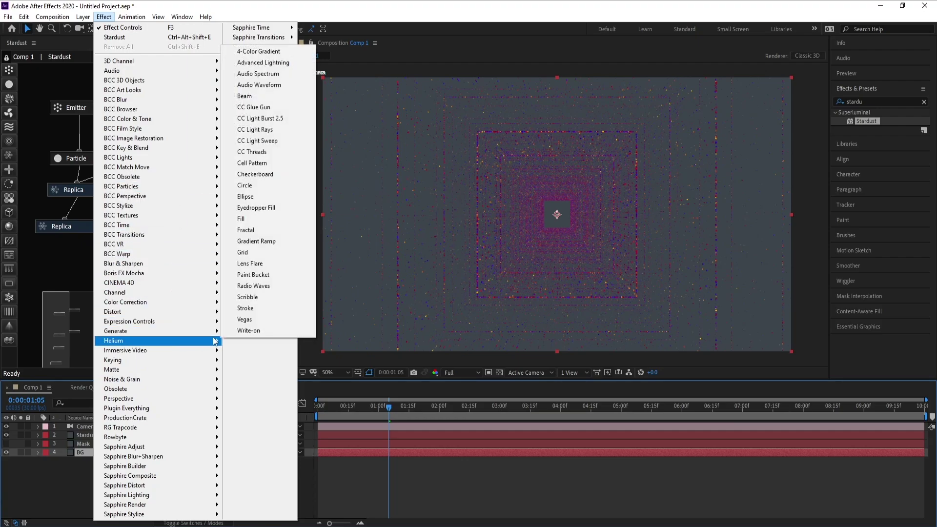
click(279, 241)
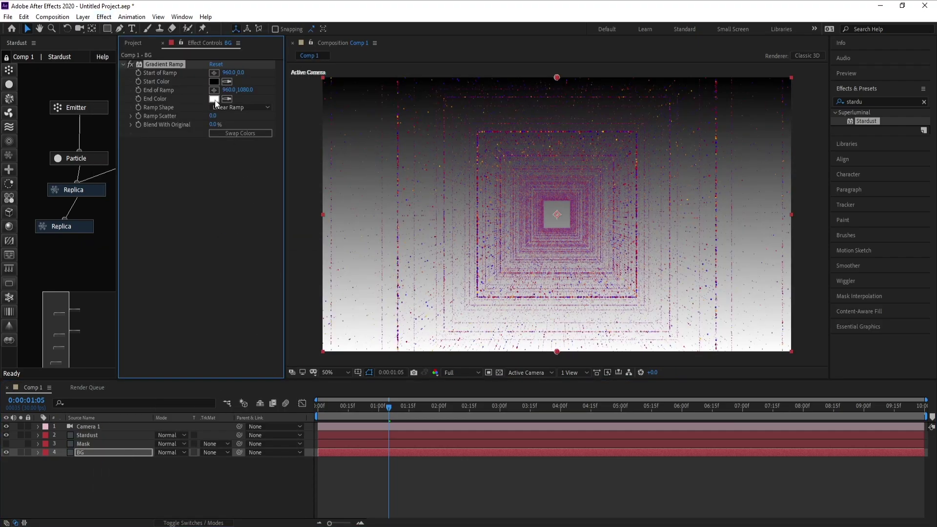
click(214, 99)
mouse_move(273, 230)
mouse_down()
mouse_move(282, 214)
mouse_move(286, 274)
mouse_move(278, 281)
mouse_up()
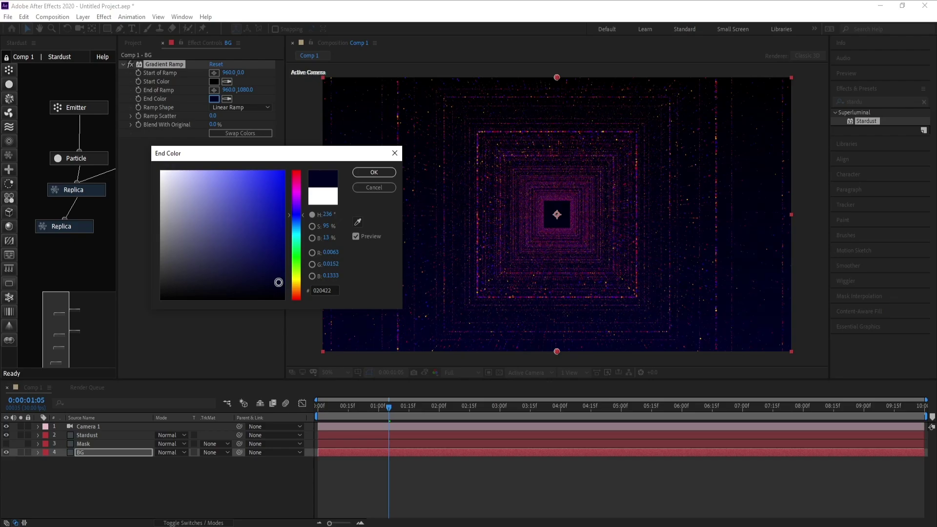
click(376, 172)
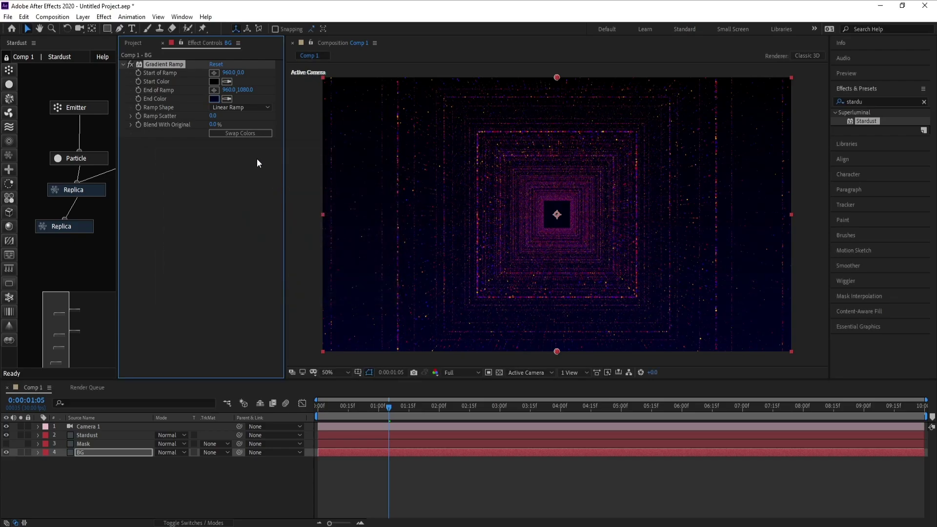
Change the BG gradient to a Radial Ramp starting at about 958, 546 and ending at about 954, 1082
click(255, 108)
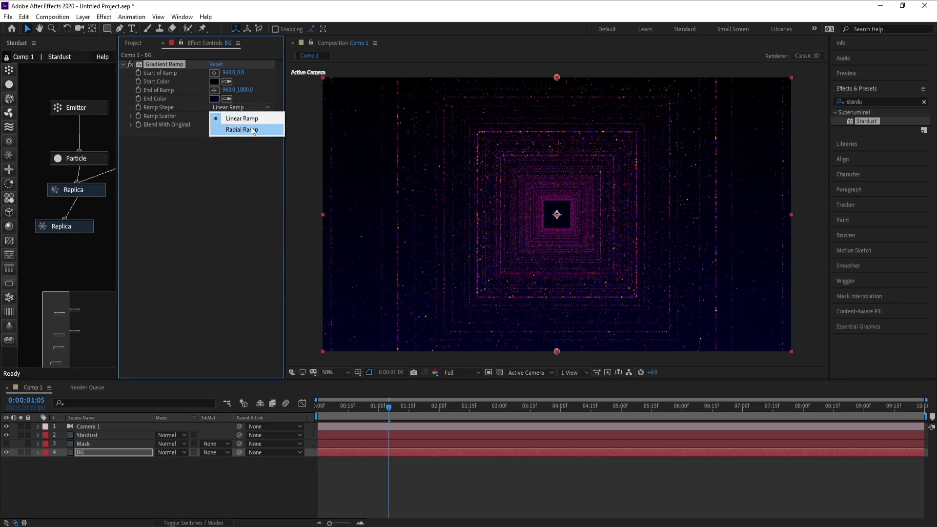
click(234, 130)
drag(558, 79, 558, 214)
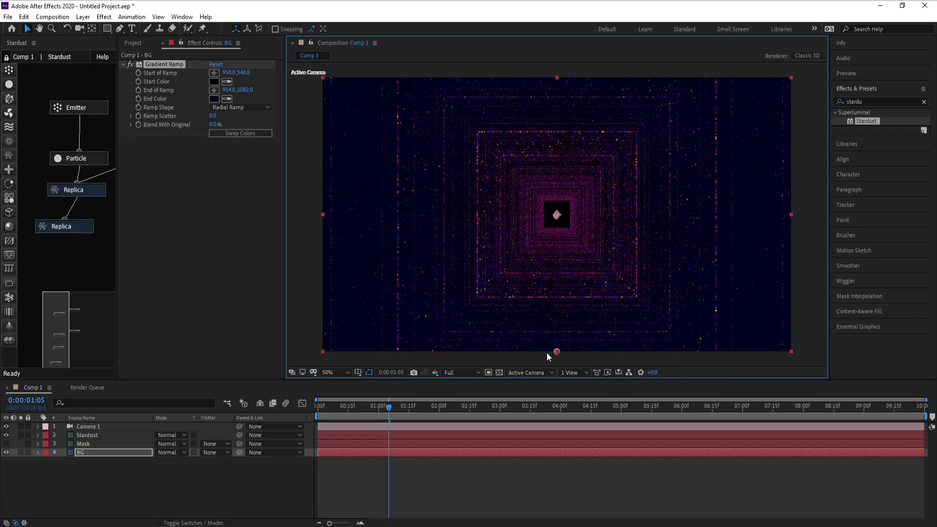
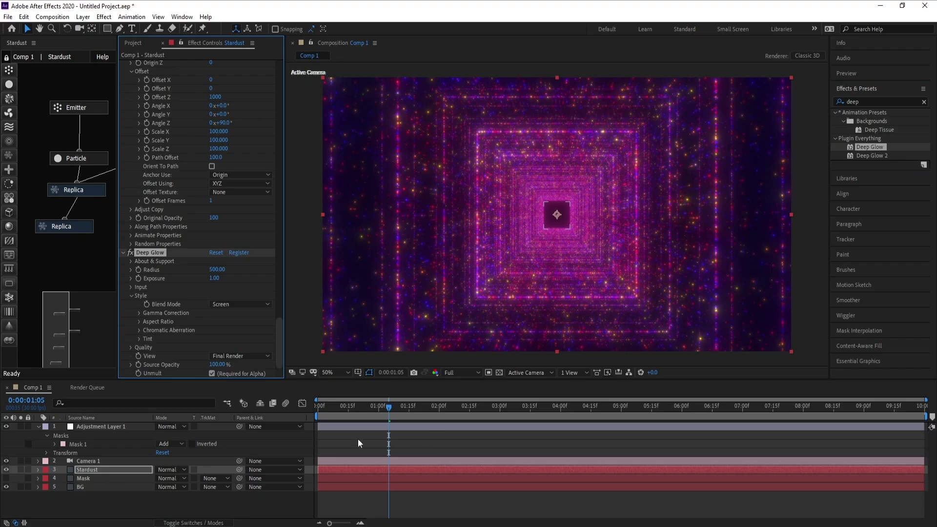
Set the Stardust layer's Deep Glow radius to 100 and its exposure to about 0.58
click(214, 270)
key(Return)
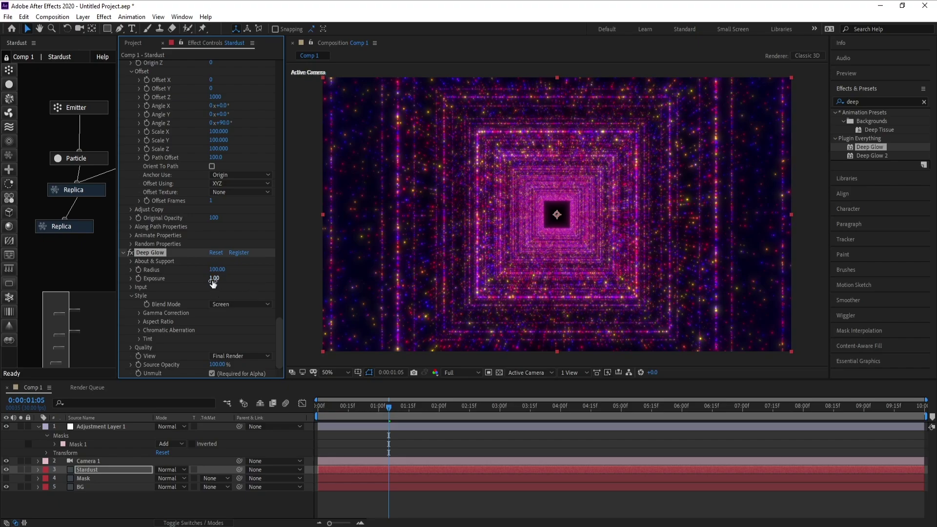
drag(213, 278, 197, 287)
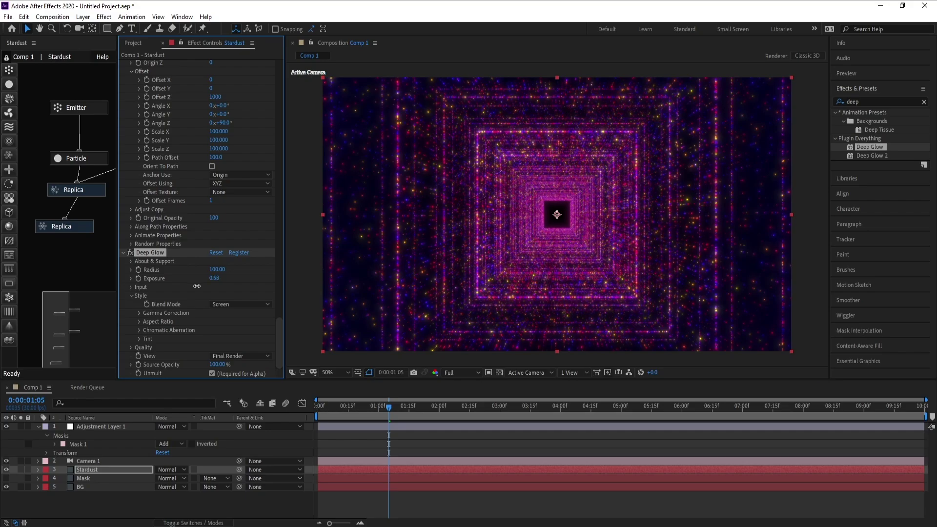
Add a Gaussian Blur with Blurriness 10 and a Deep Glow effect to Adjustment Layer 1
click(104, 429)
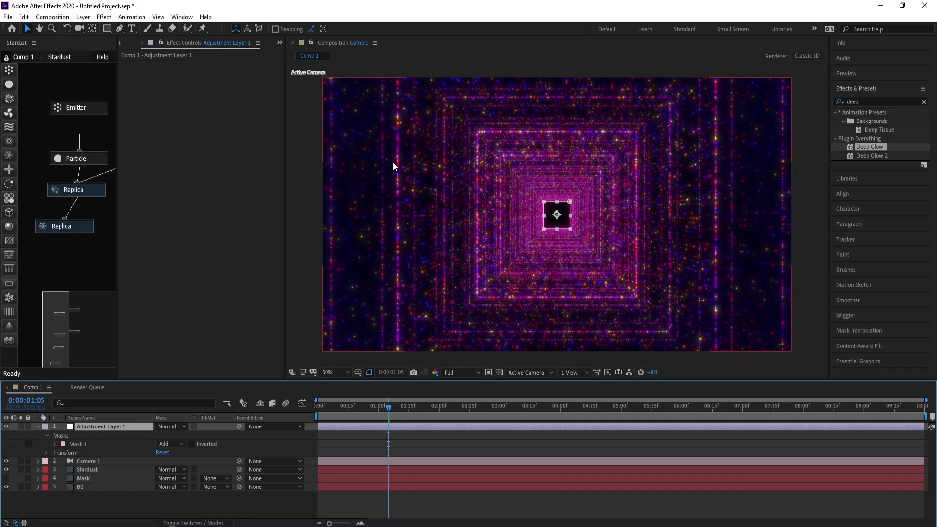
click(104, 17)
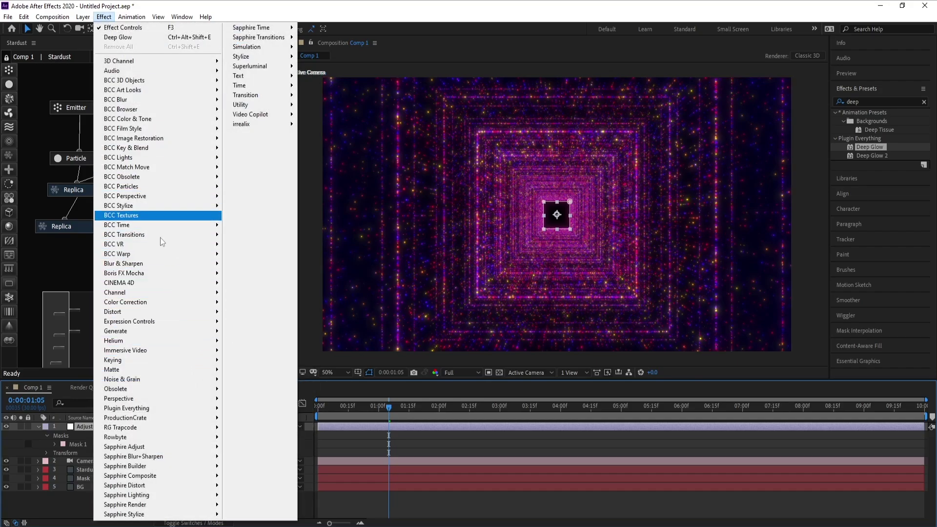
mouse_move(158, 262)
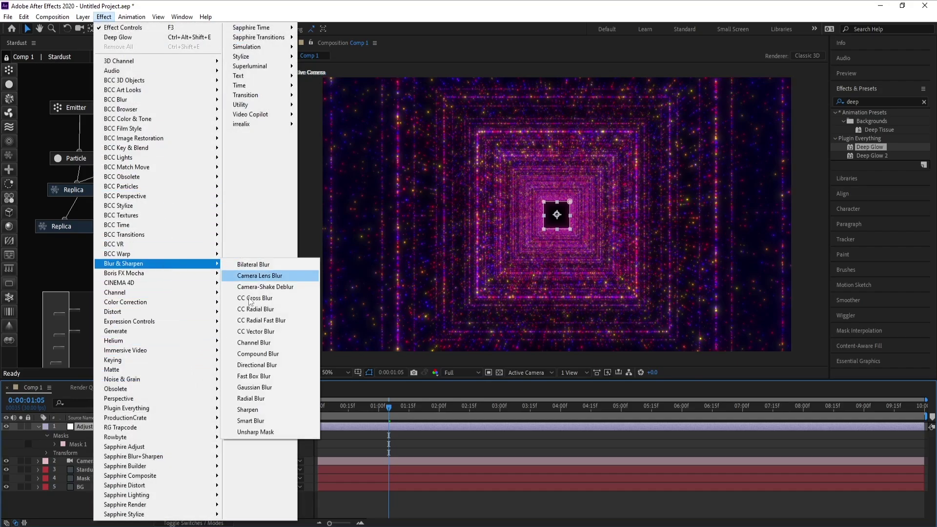
click(278, 388)
click(213, 73)
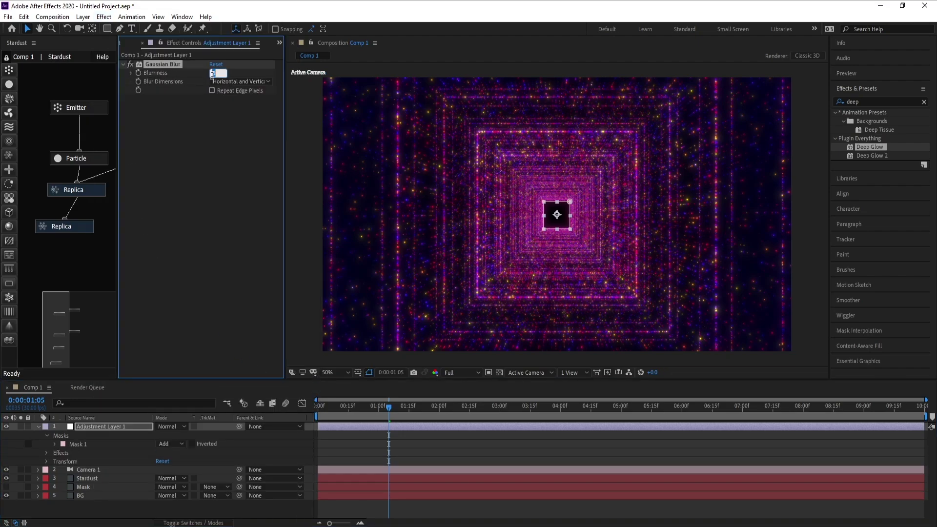
key(Return)
click(107, 426)
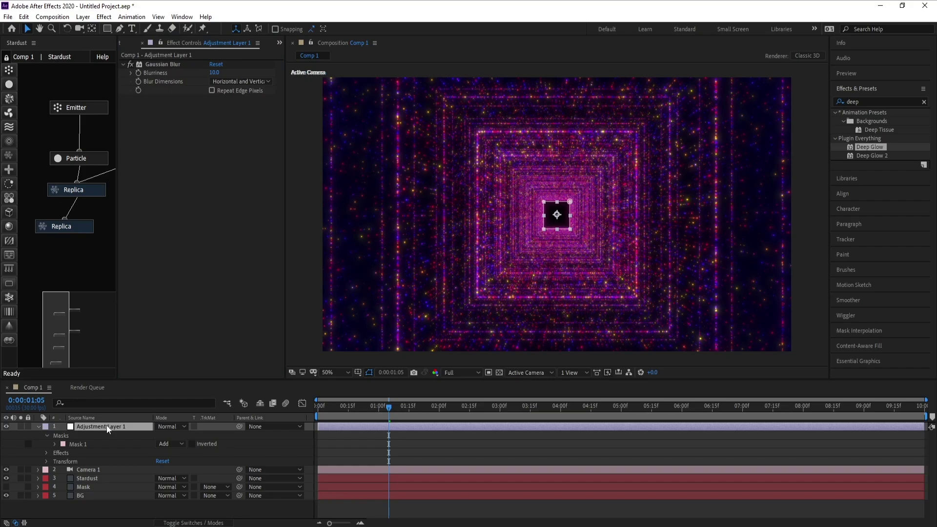
double_click(864, 148)
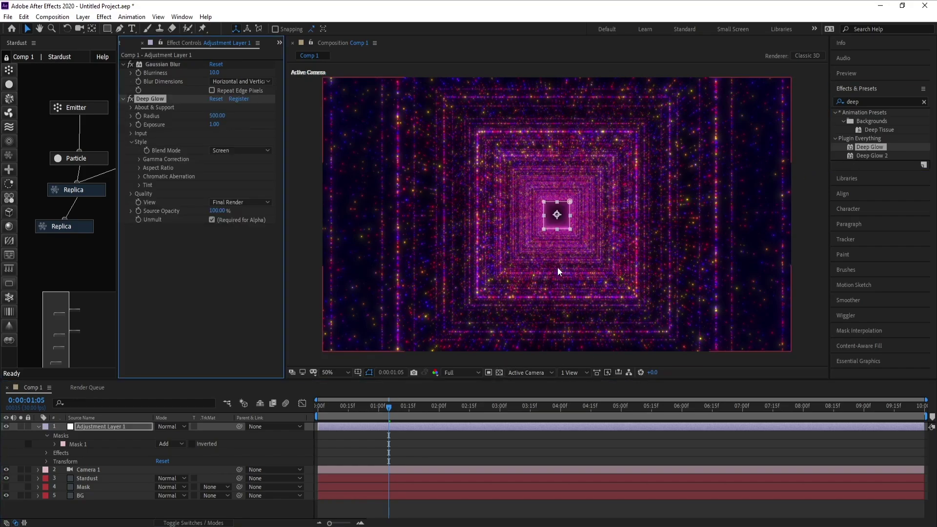
Extend the top edge of the adjustment layer's mask slightly upward at the tunnel's centre and briefly preview it
click(569, 197)
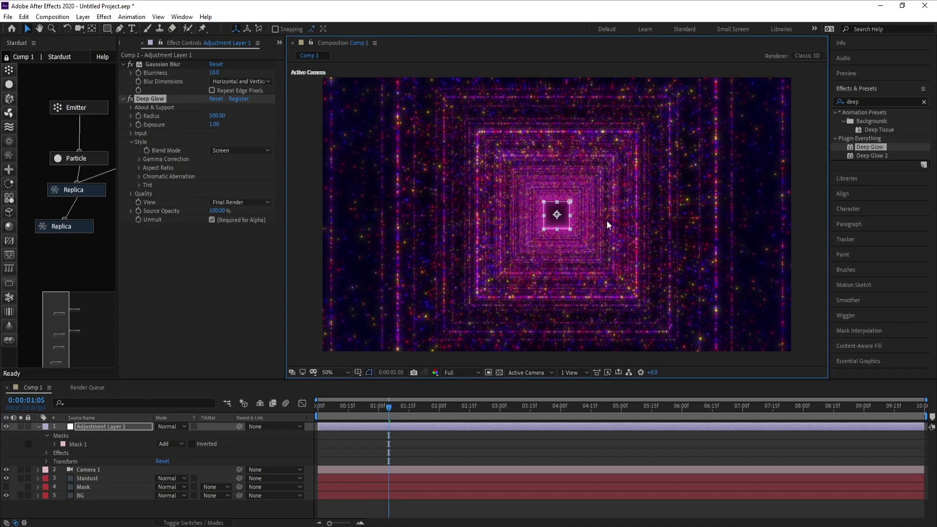
key(slash)
key(period)
click(580, 165)
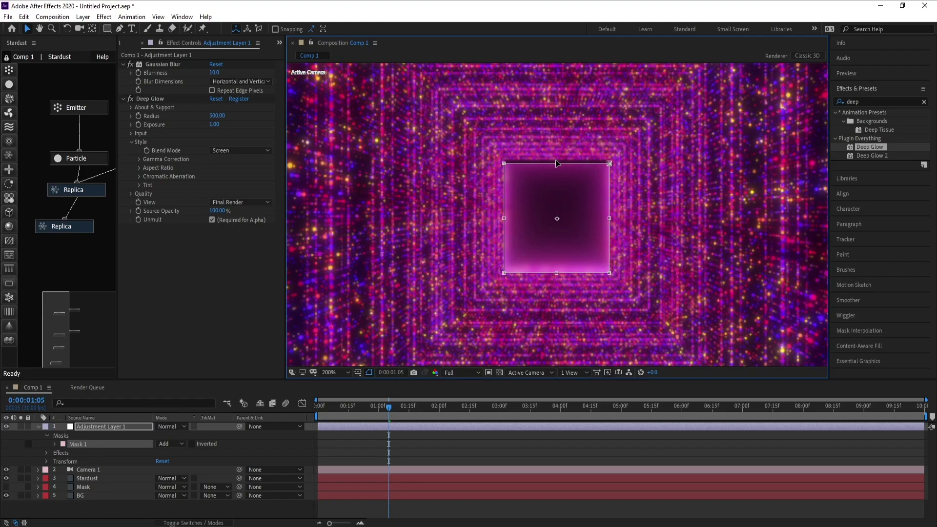
drag(557, 159, 557, 159)
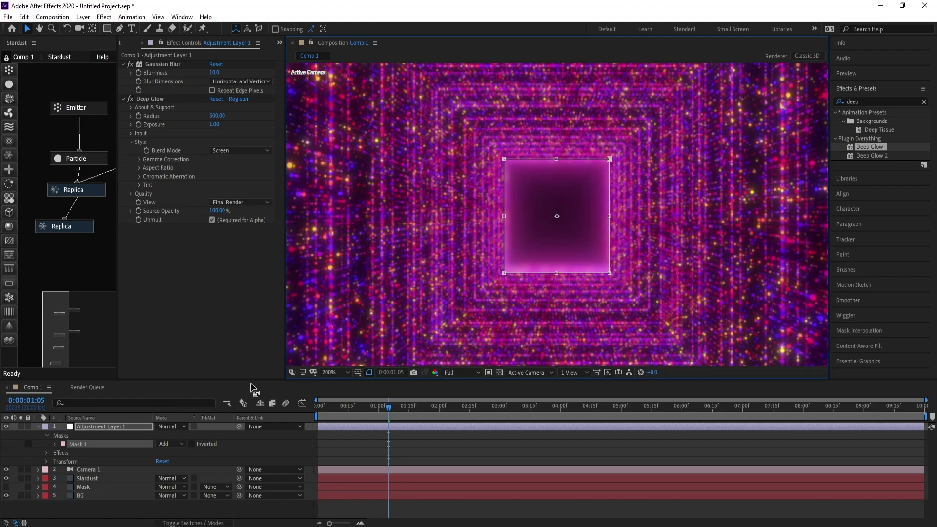
key(space)
key(space)
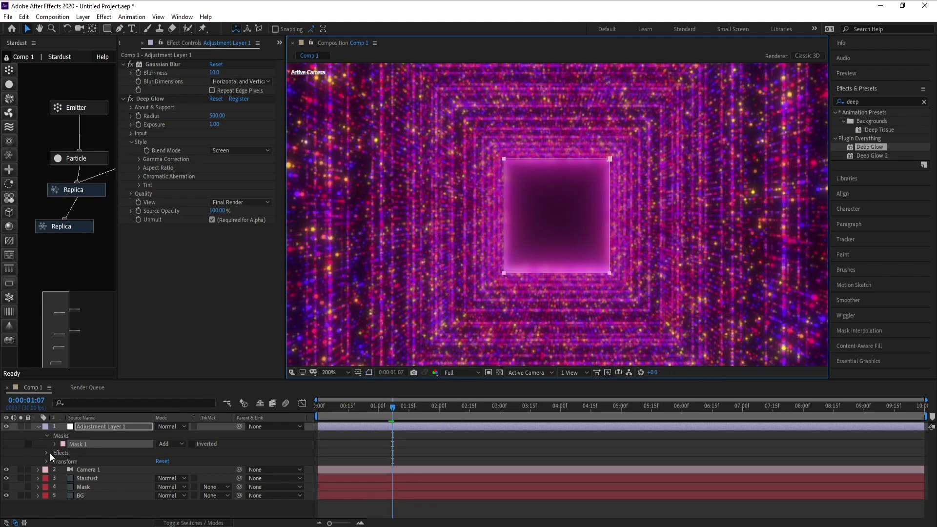
Feather the adjustment layer's Mask 1 by 46 pixels and hide the mask outline in the composition view
click(54, 444)
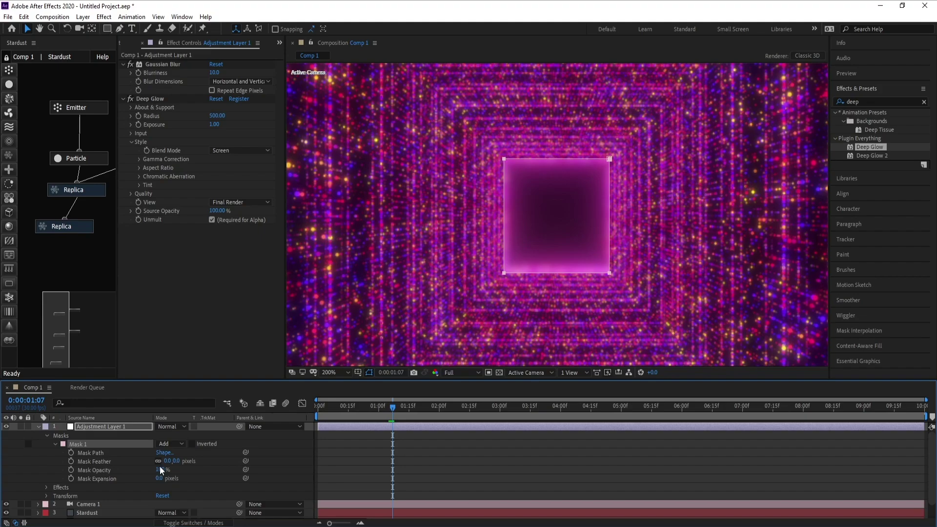
drag(175, 467, 190, 465)
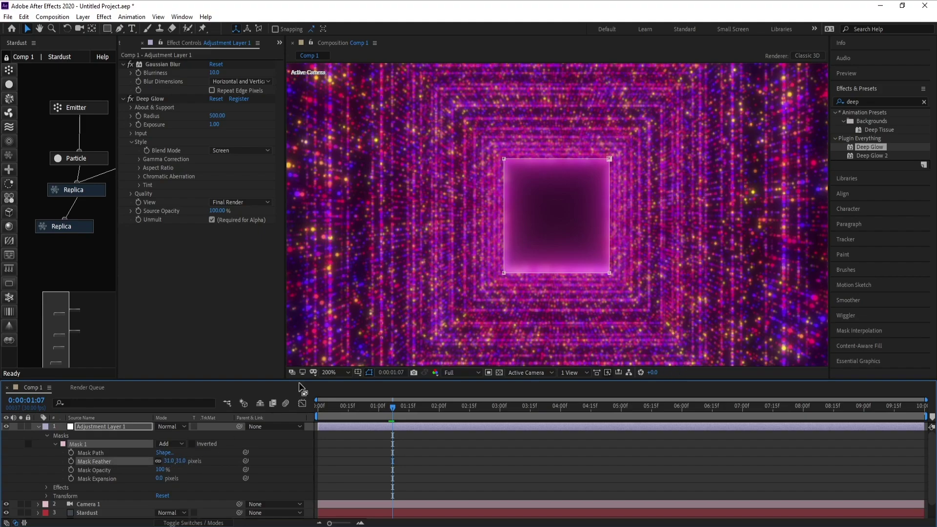
click(370, 372)
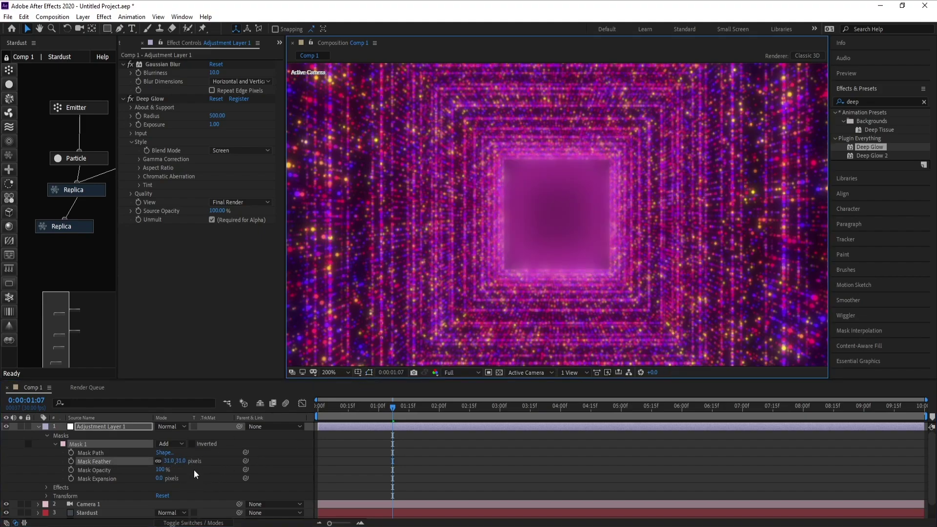
drag(181, 465, 187, 463)
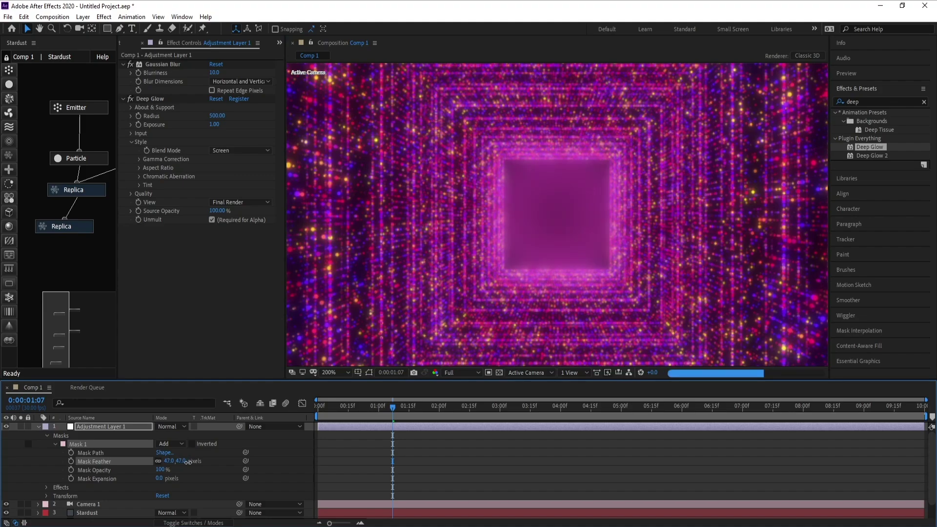
scroll(503, 253, down, 6)
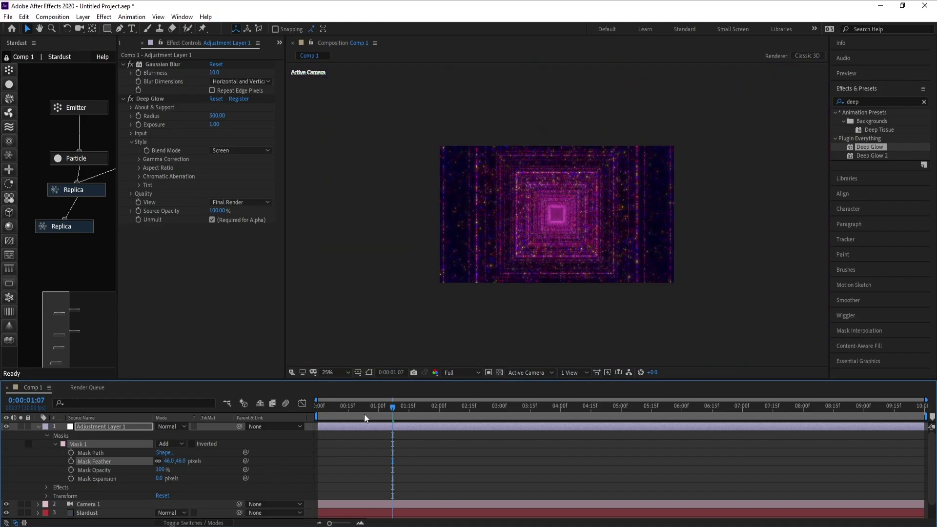
Collapse the adjustment layer's properties, then scrub and play the timeline to check the glowing tunnel animation, stopping at 0:00:01:19
drag(381, 408, 374, 409)
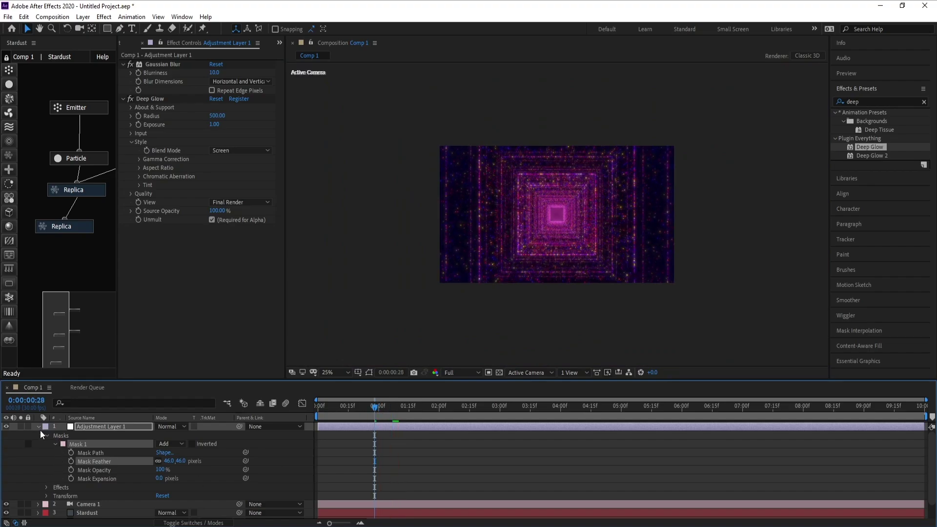
click(38, 427)
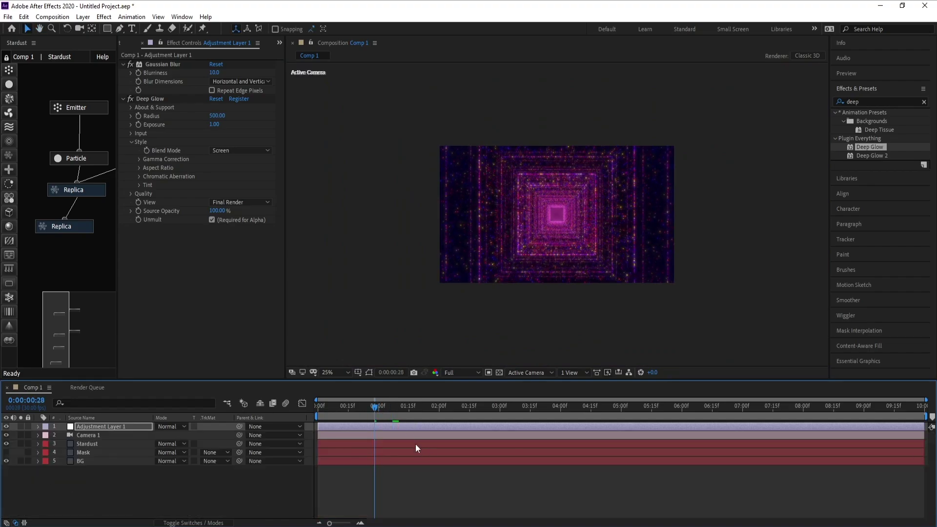
key(space)
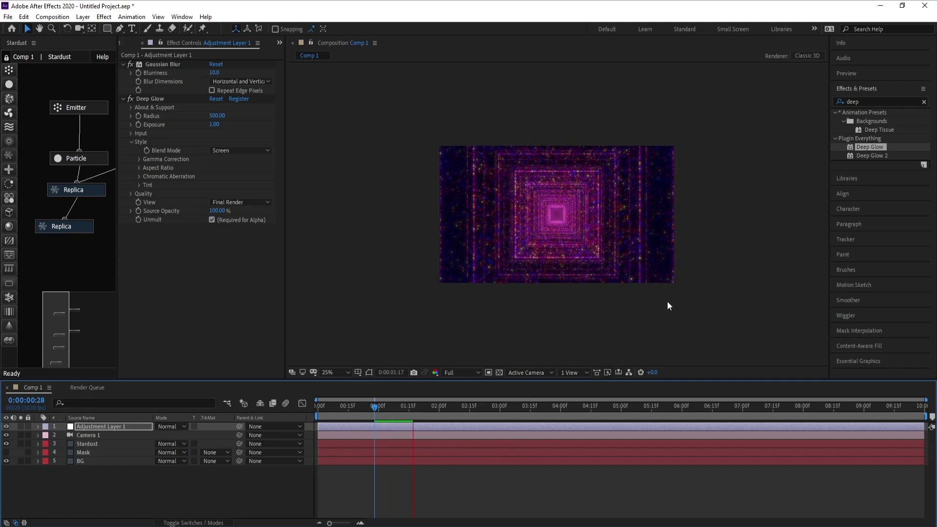
scroll(668, 305, up, 2)
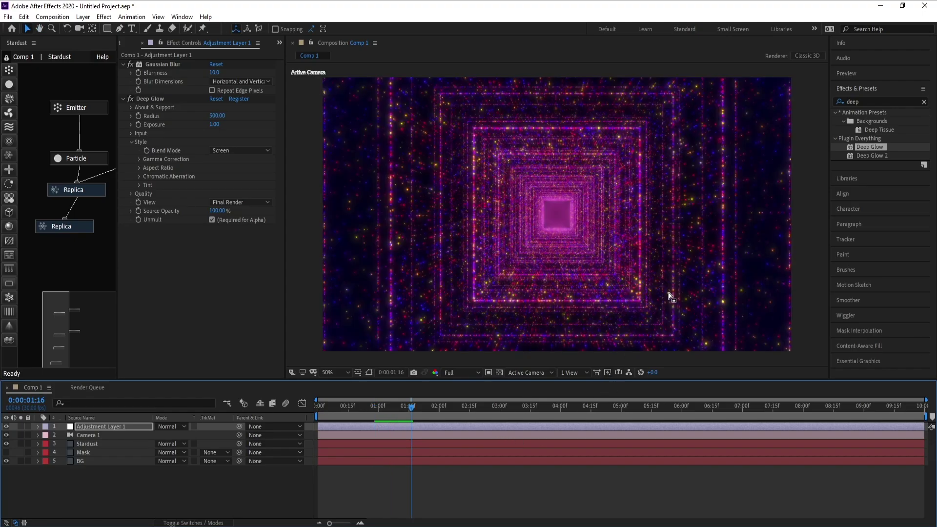
key(space)
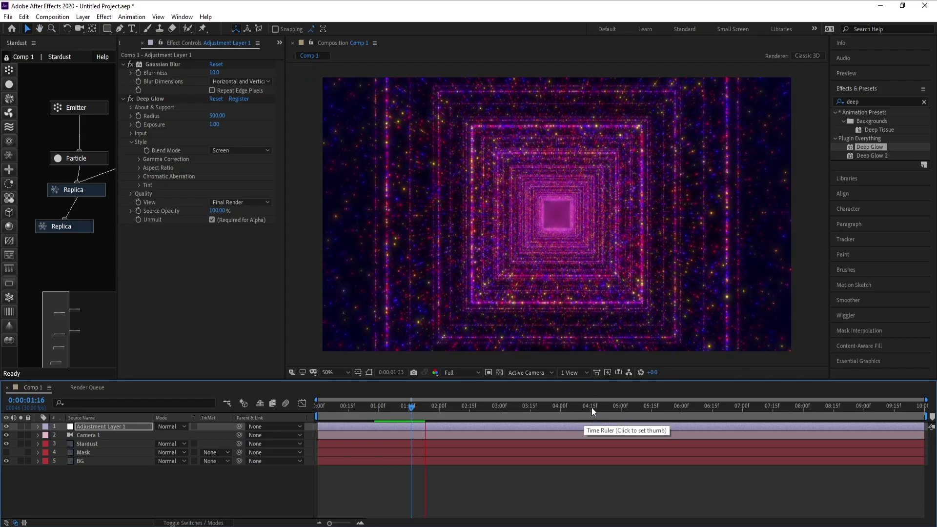
key(space)
drag(421, 417, 387, 444)
drag(386, 408, 416, 416)
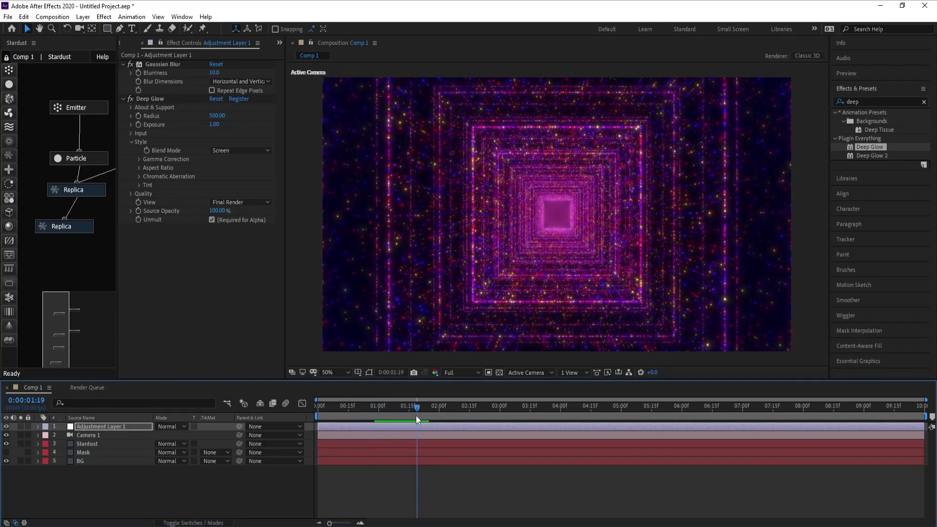